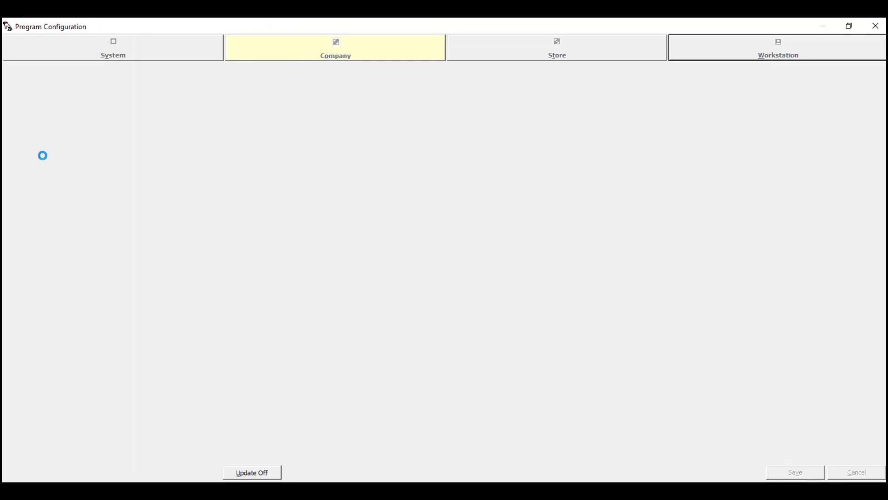
# - Expand Mark-in Settings to the General price table and show its Departments
pyautogui.click(33, 283)
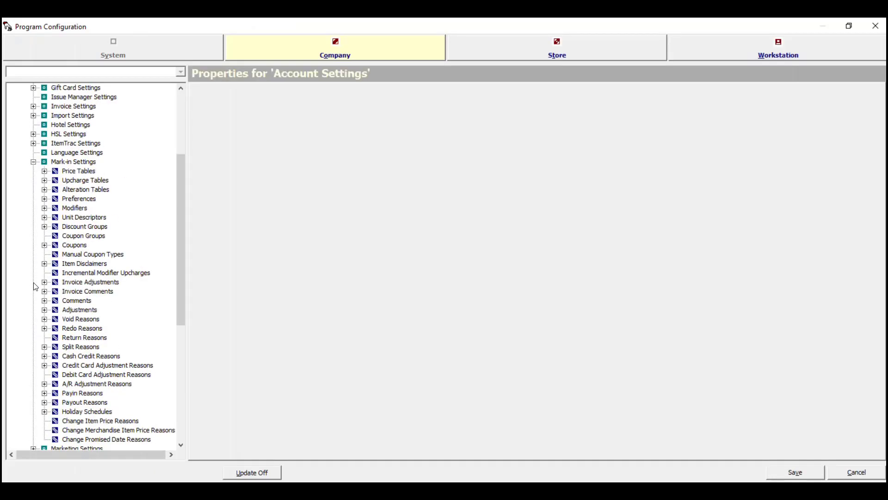
pyautogui.click(44, 171)
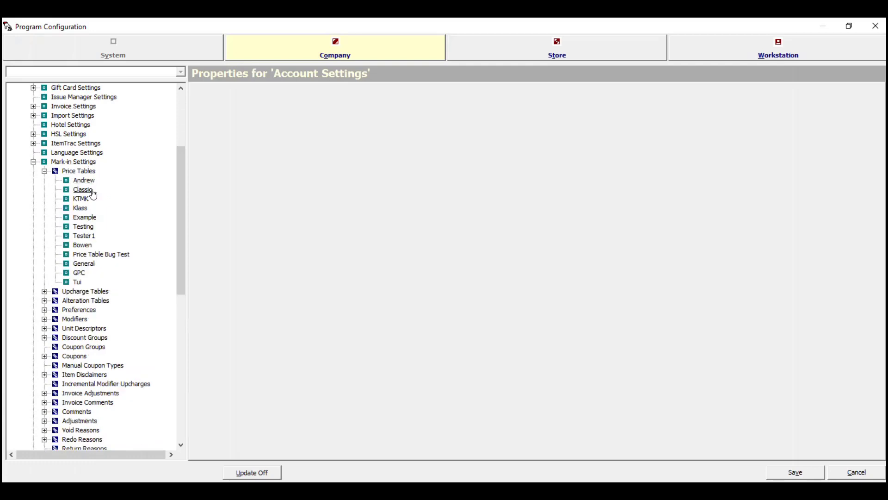
pyautogui.click(80, 267)
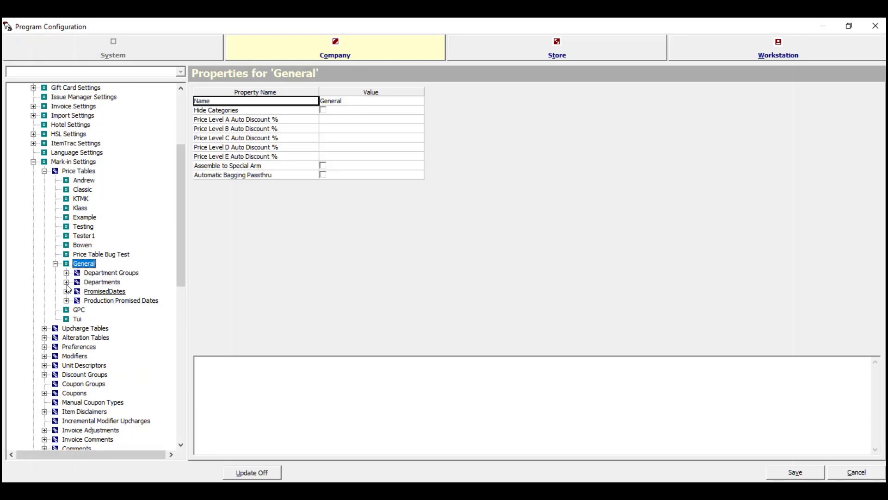
pyautogui.click(66, 282)
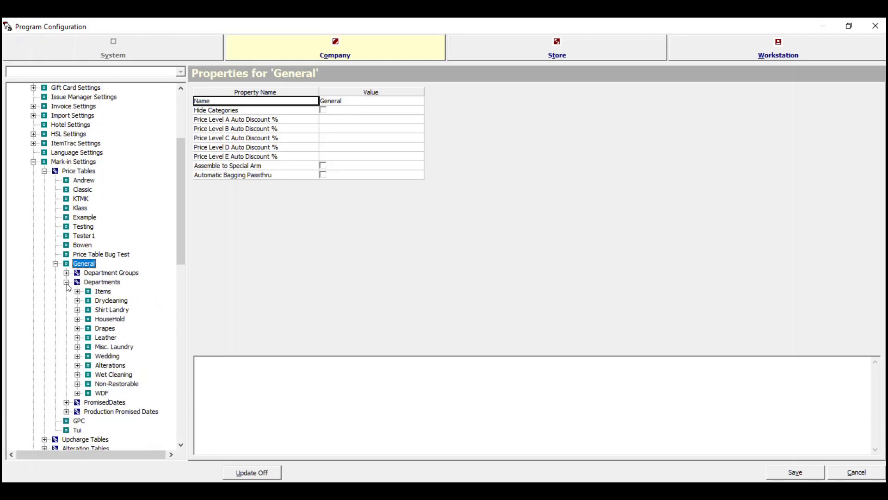
pyautogui.scroll(-1, 89, 303)
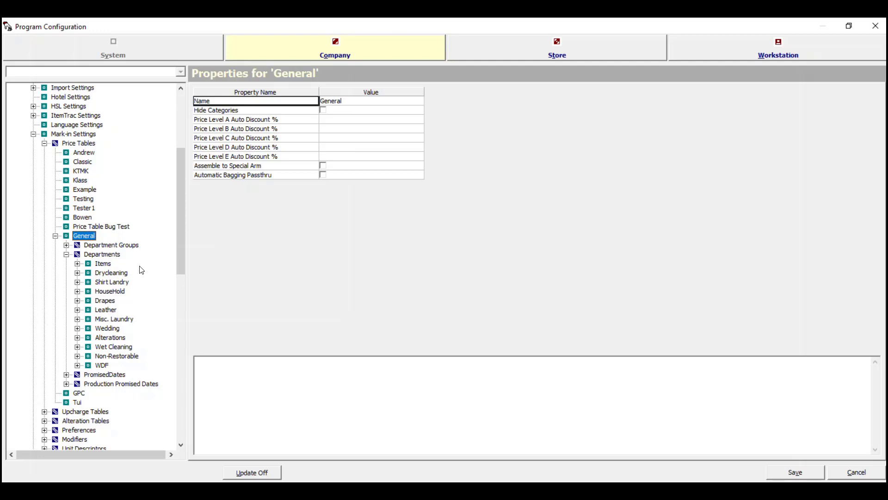
# - Drill the WDF department through Categories > WDF down to its Items list
pyautogui.click(77, 366)
pyautogui.click(77, 366)
pyautogui.click(101, 254)
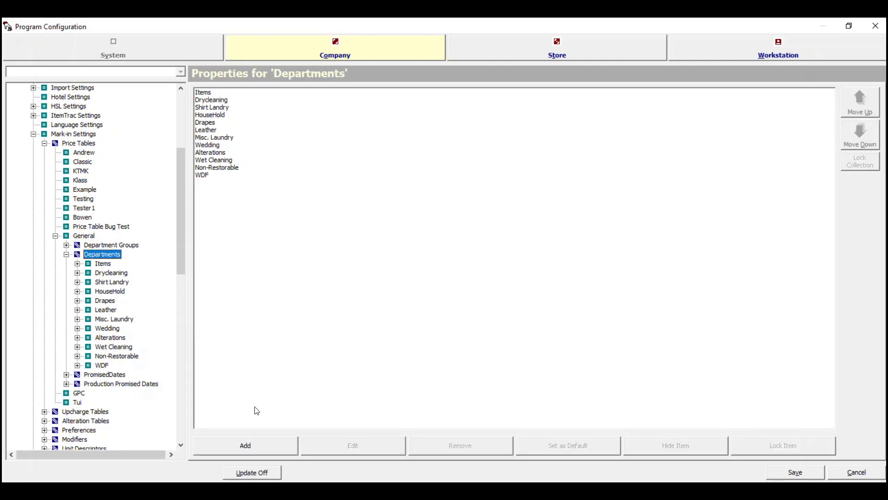
pyautogui.click(77, 366)
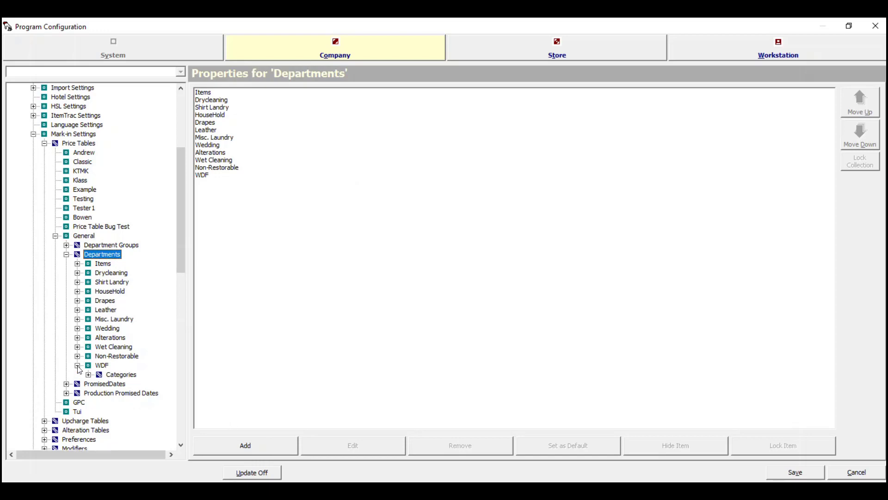
pyautogui.click(88, 375)
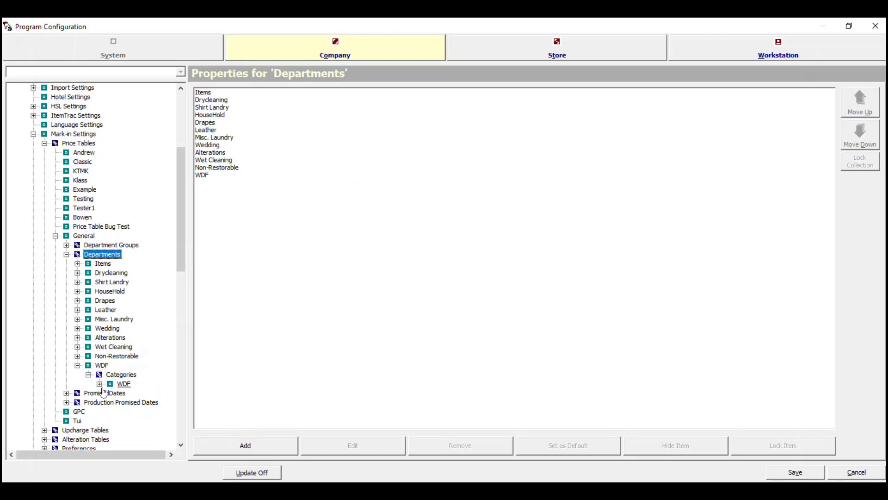
pyautogui.click(99, 384)
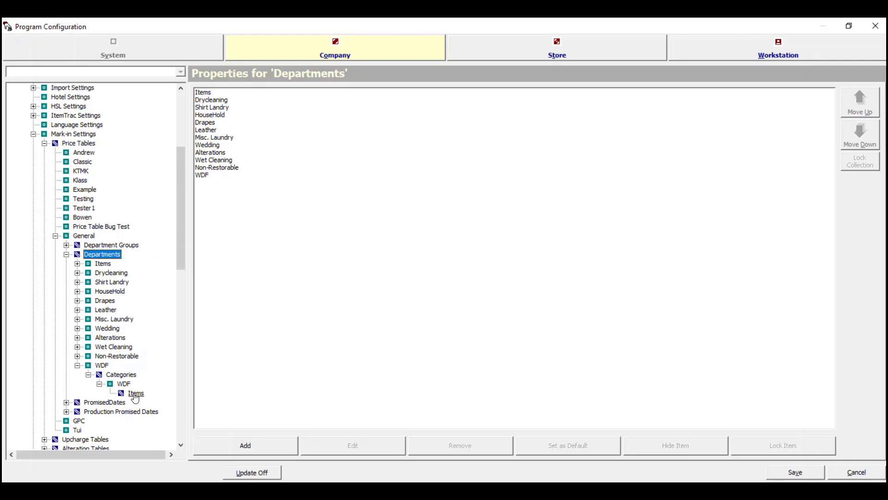
pyautogui.click(136, 394)
# - Create a new WDF item named 'WDF Per Pound Subscription', then check the browser's plans page
pyautogui.rightClick(136, 397)
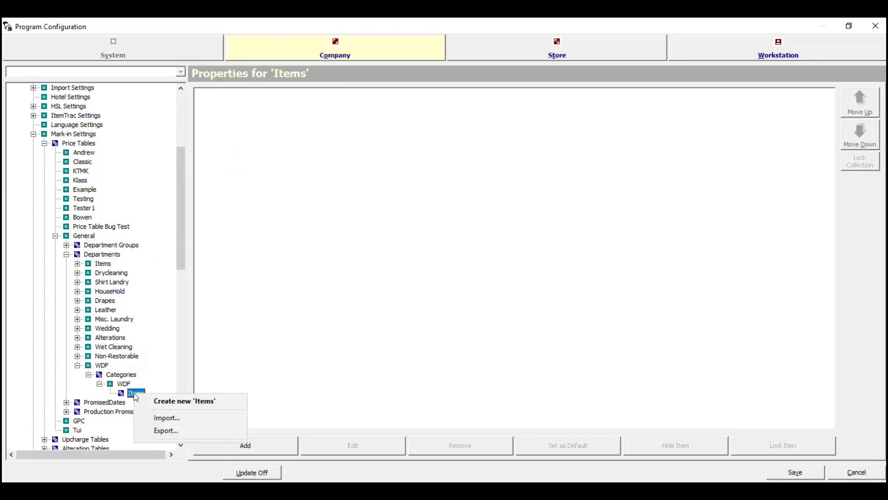
pyautogui.click(171, 401)
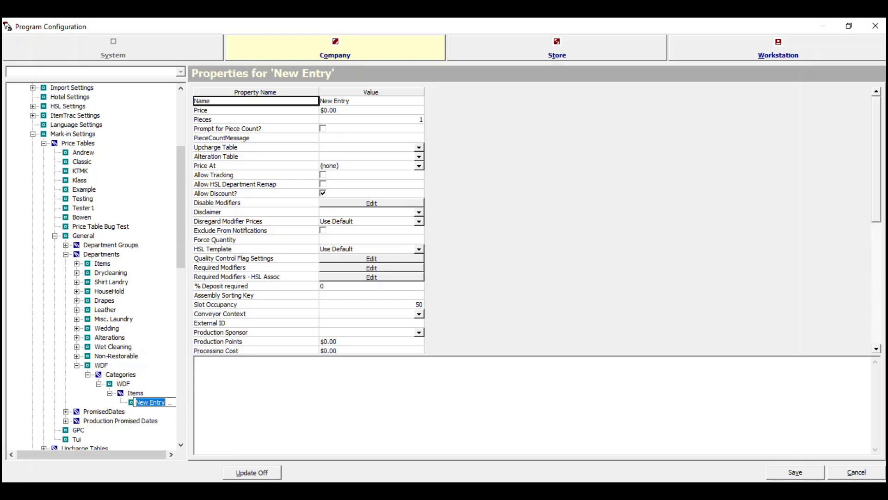
pyautogui.write('WDF ')
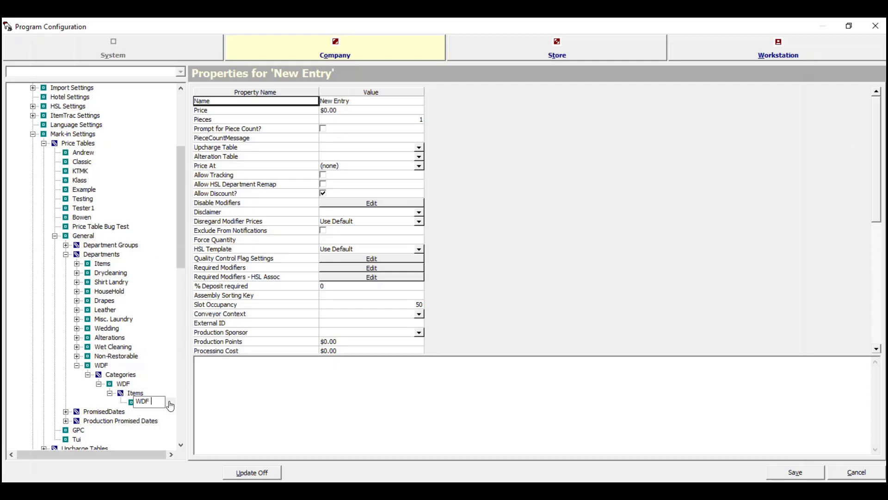
pyautogui.write('Per Pound')
pyautogui.write(' Subscrip')
pyautogui.write('tion')
pyautogui.press('Return')
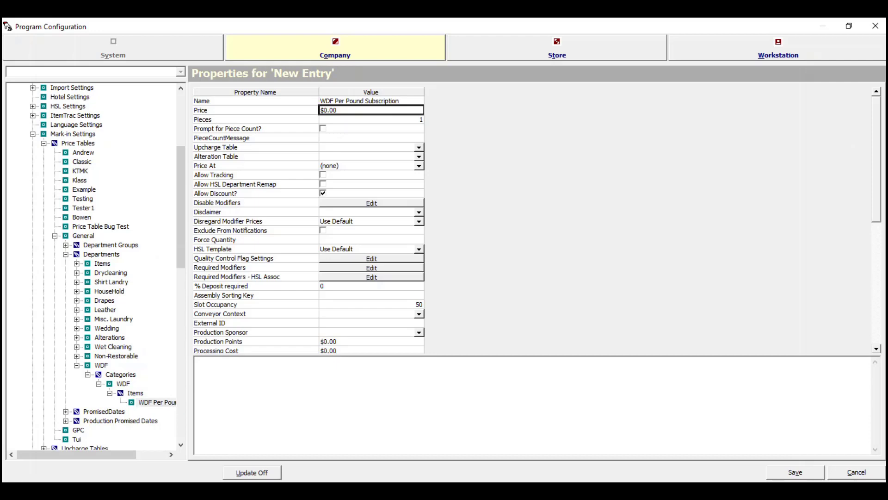
pyautogui.hotkey('alt', 'Tab')
# - Enter 2.49 as the WDF Per Pound Subscription item's Price so it reads $2.49
pyautogui.click(336, 109)
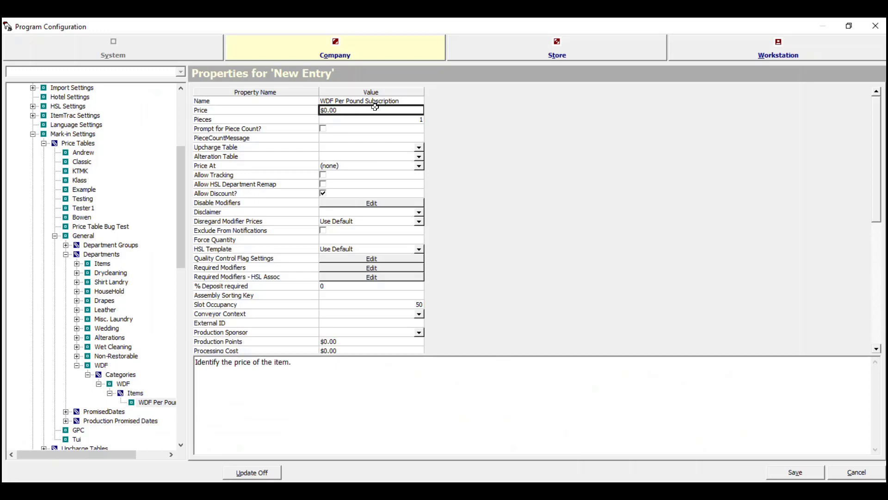
pyautogui.write('2.4')
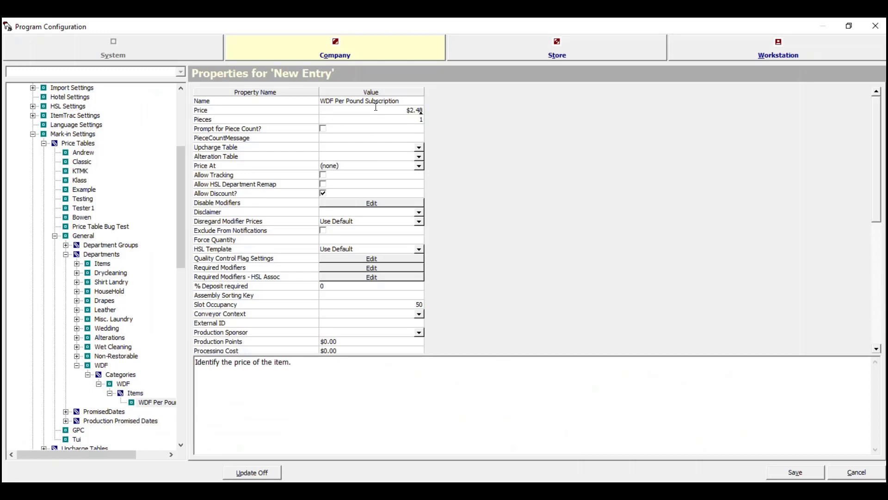
pyautogui.write('9')
pyautogui.press('Return')
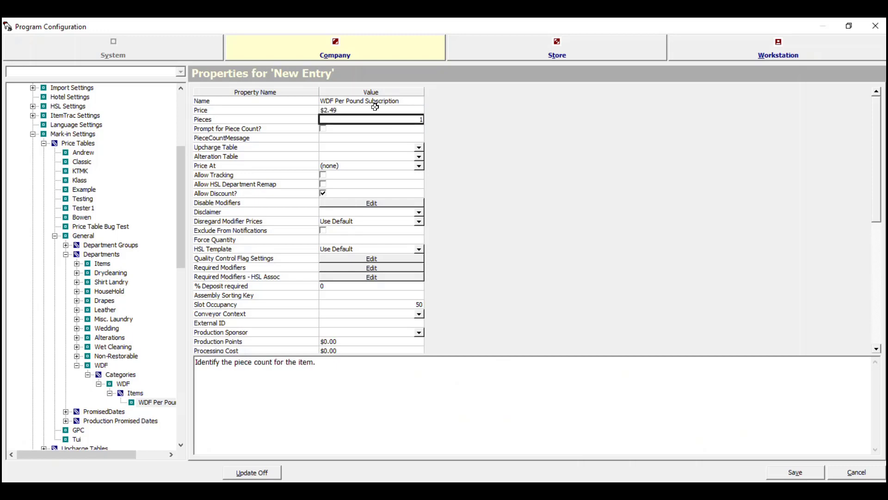
pyautogui.click(340, 135)
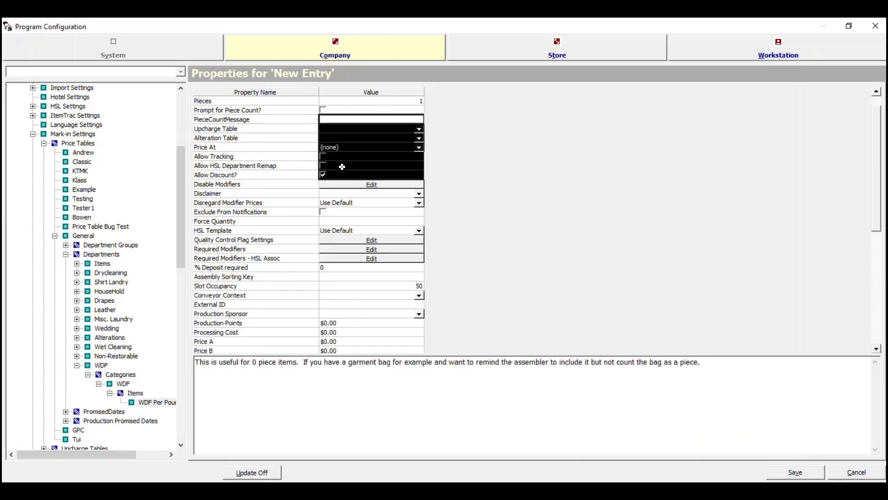
pyautogui.scroll(1, 276, 193)
pyautogui.click(291, 119)
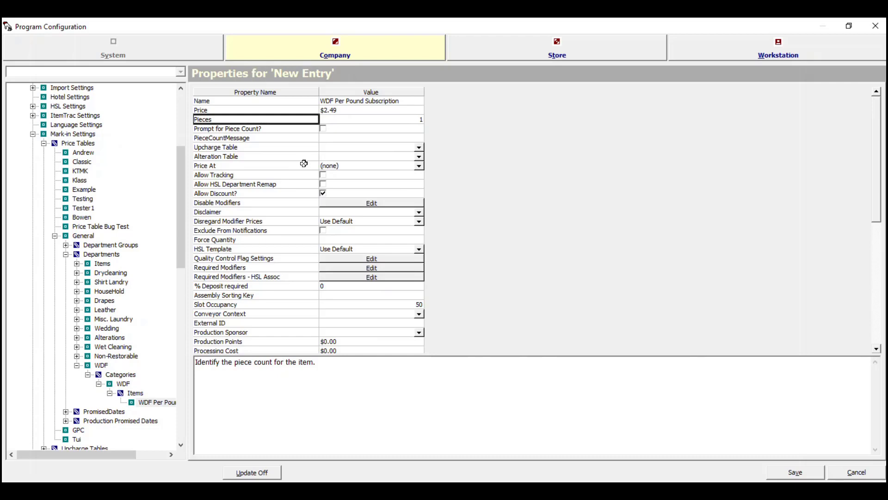
pyautogui.moveTo(357, 99); pyautogui.dragTo(359, 122)
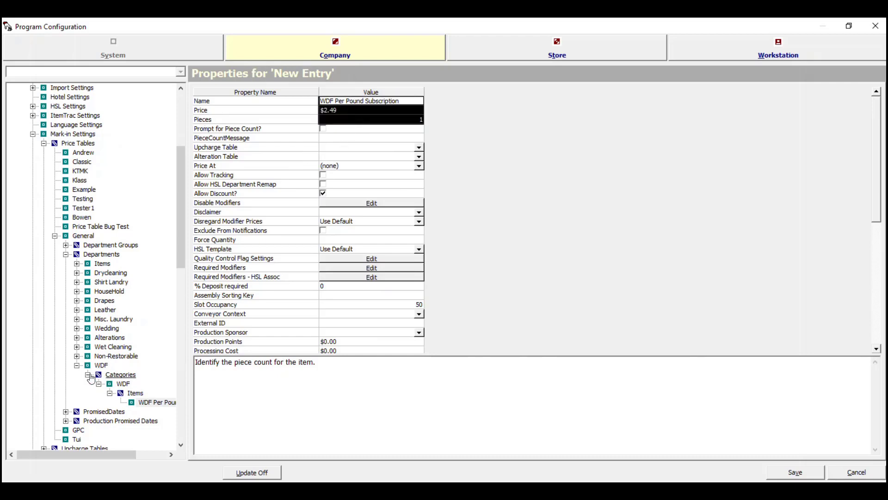
pyautogui.click(372, 102)
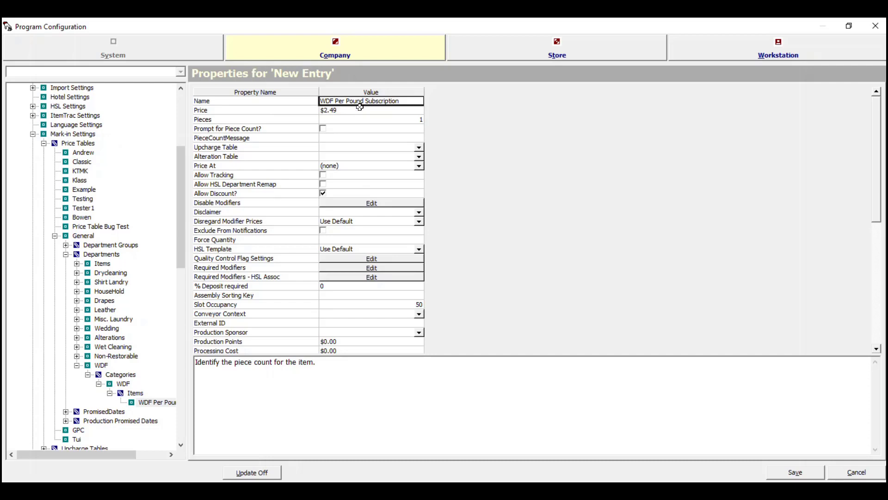
pyautogui.click(77, 366)
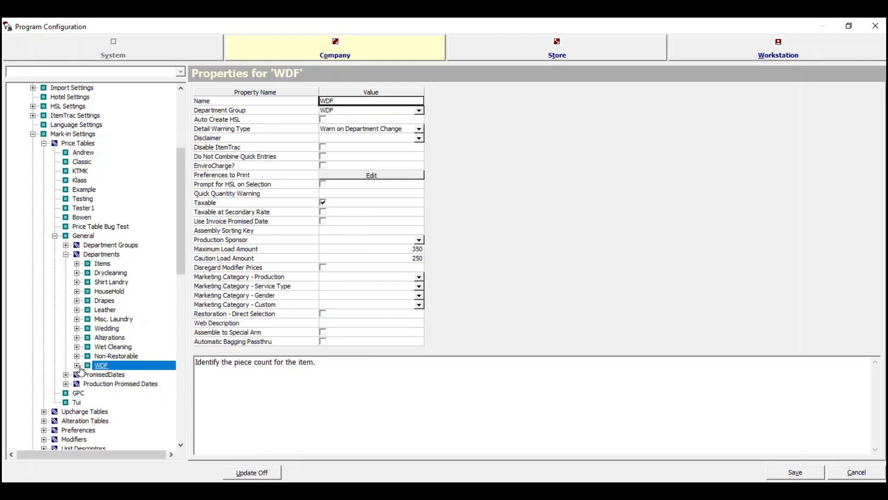
# - Save the configuration changes, close it, and dismiss the pending card payments notice
pyautogui.click(795, 472)
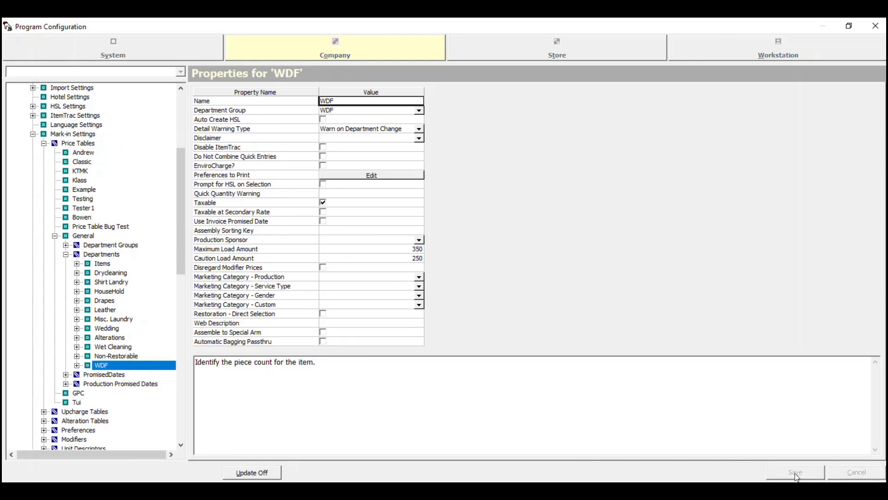
pyautogui.press('Escape')
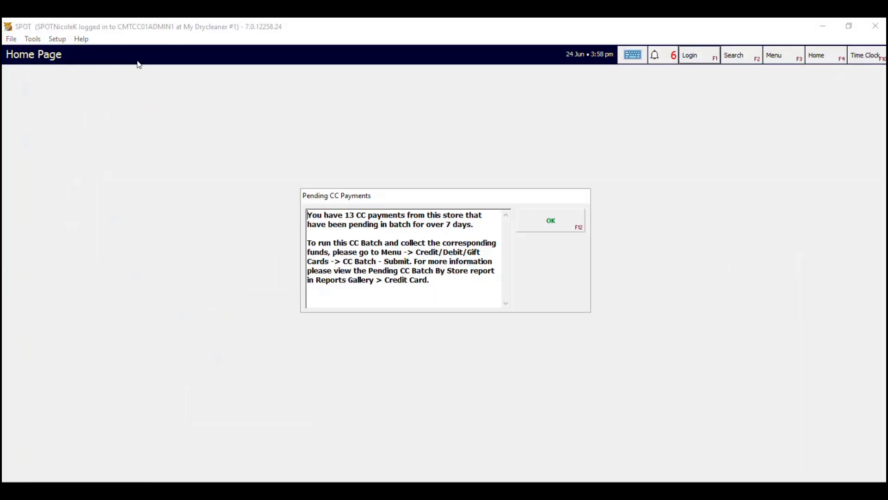
pyautogui.click(554, 231)
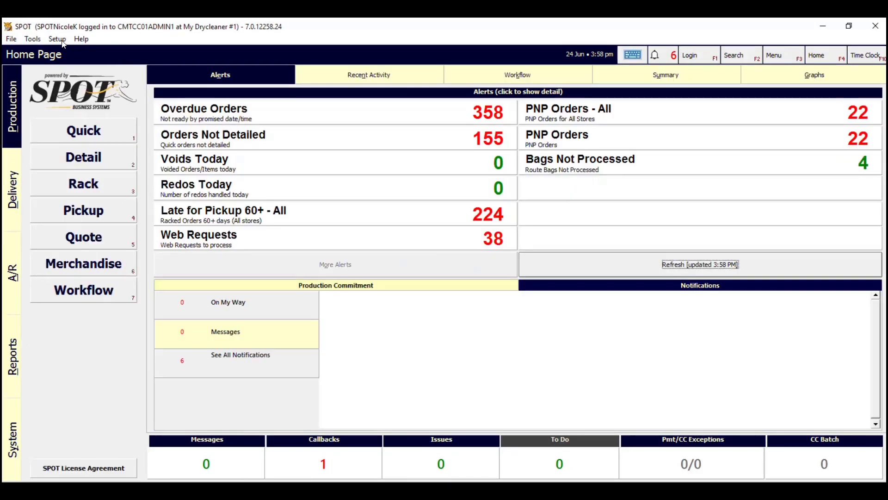
# - Reopen Program Configuration with the PIN and load the Company settings
pyautogui.click(57, 39)
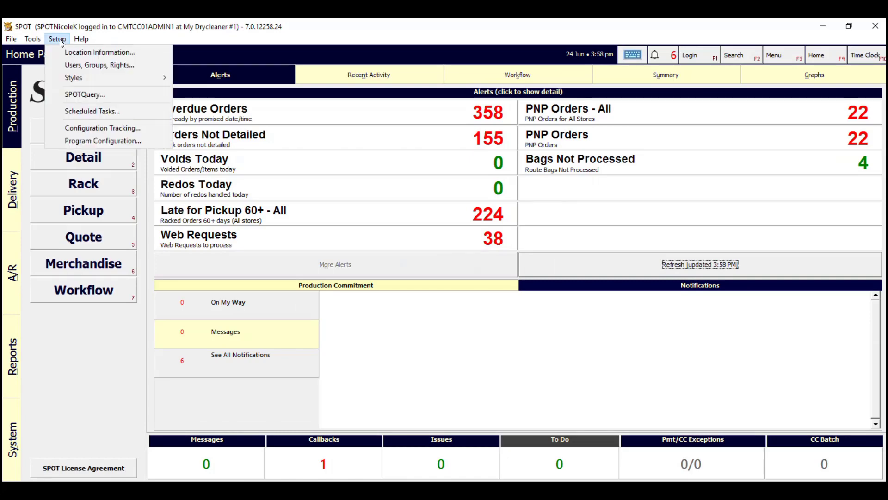
pyautogui.click(108, 139)
pyautogui.write('****')
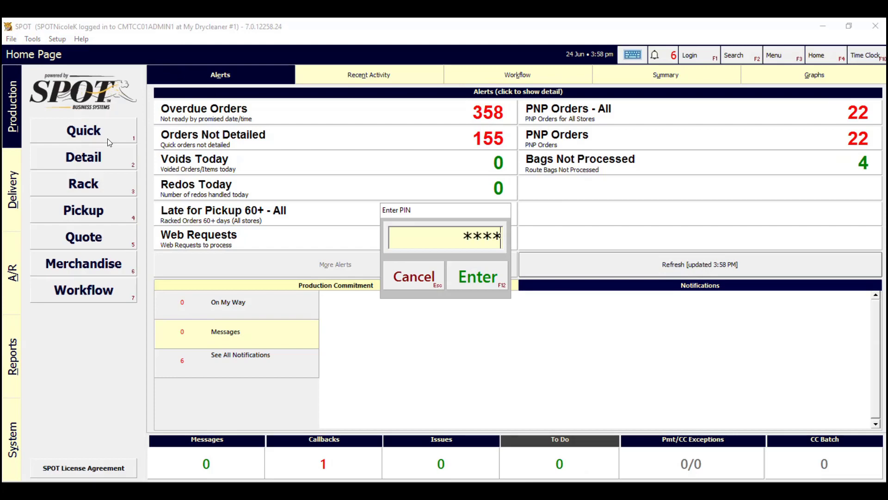
pyautogui.write('******')
pyautogui.press('Return')
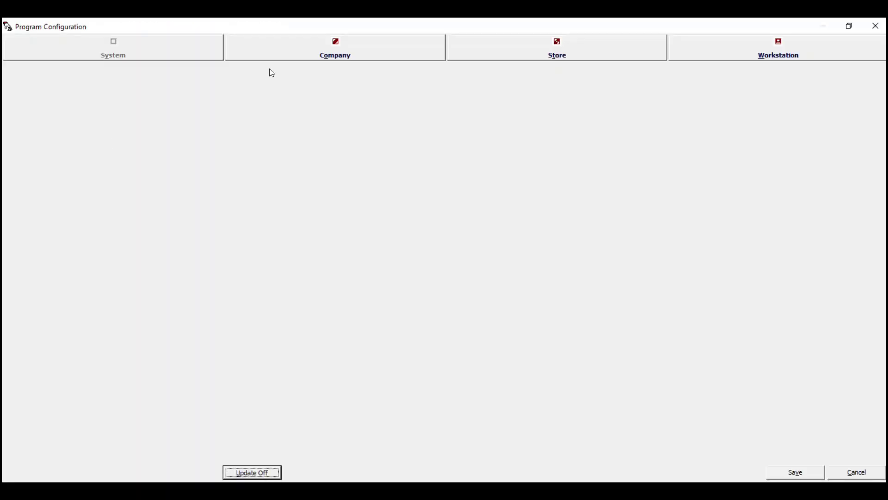
pyautogui.click(301, 52)
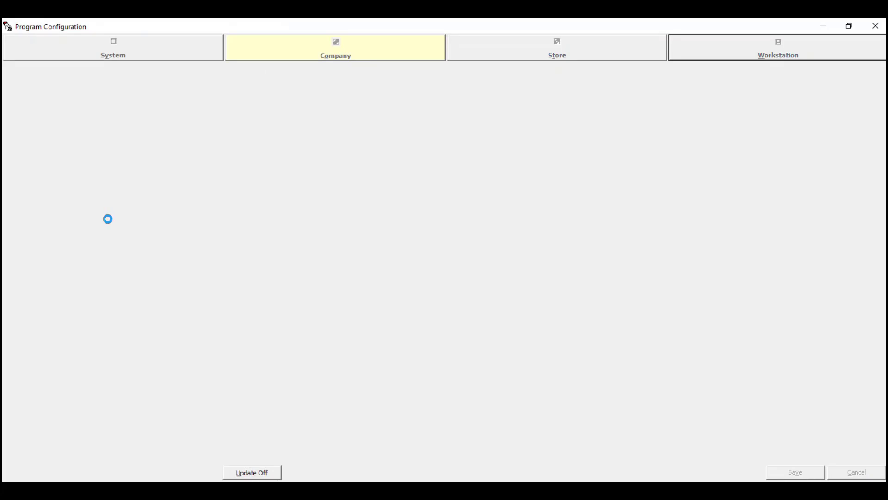
# - Create a coupon named 'WDF Subscription' under Coupons and open its Settings editor
pyautogui.click(34, 281)
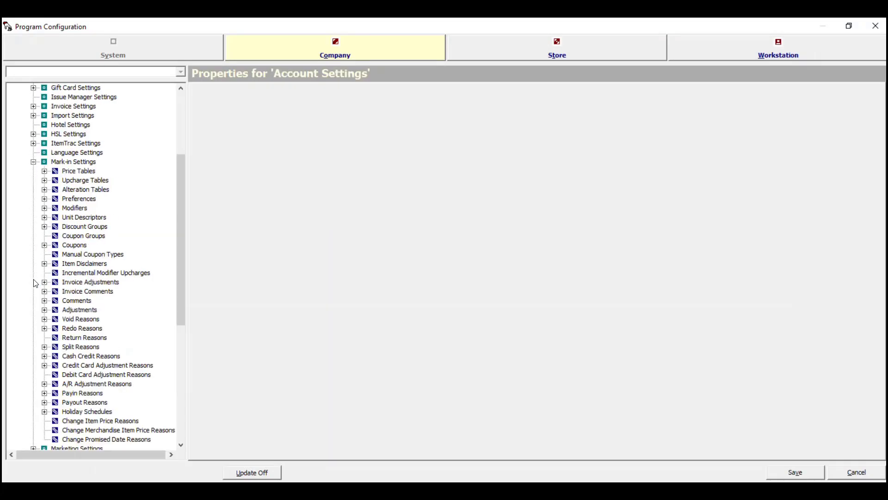
pyautogui.doubleClick(71, 246)
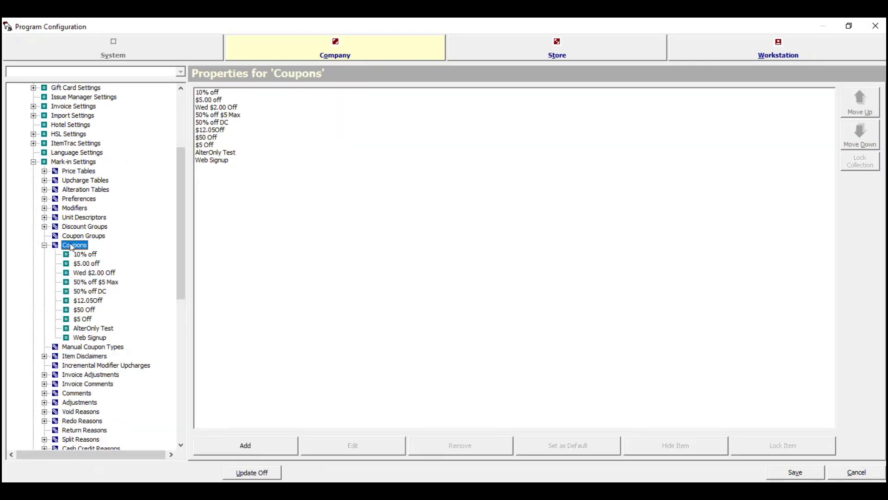
pyautogui.rightClick(73, 247)
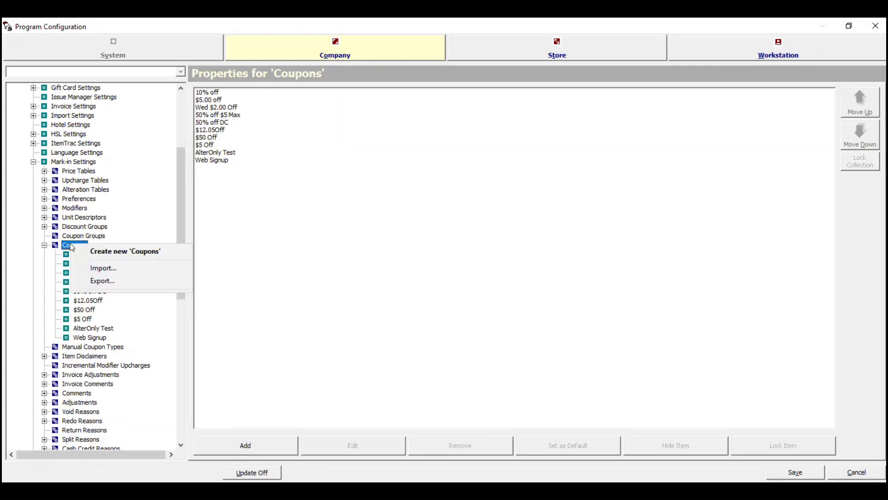
pyautogui.click(102, 252)
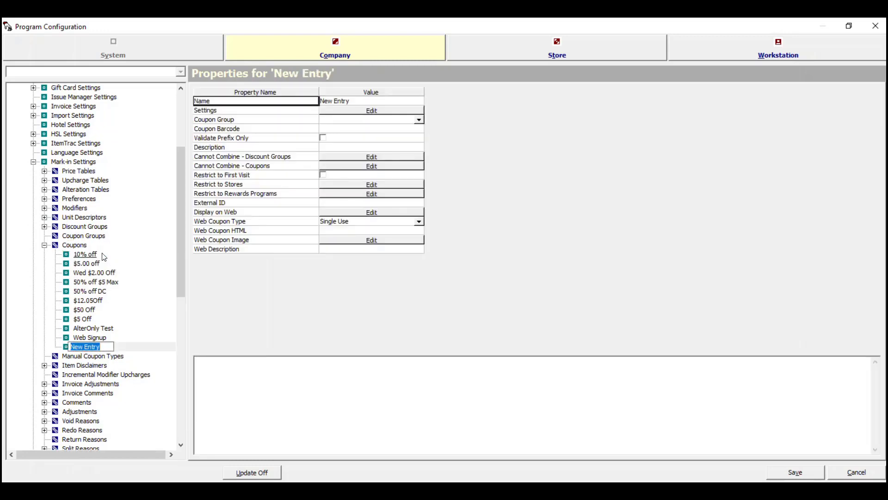
pyautogui.write('WDF Su')
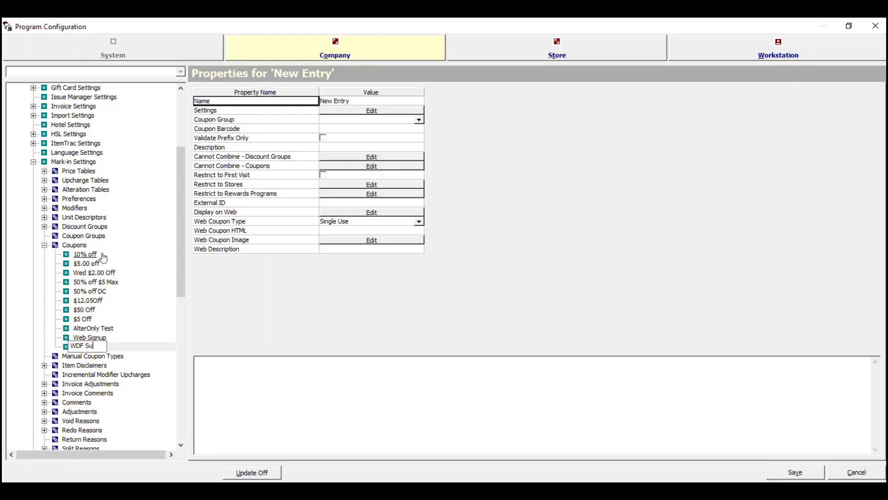
pyautogui.write('bscript')
pyautogui.write('ion')
pyautogui.press('Return')
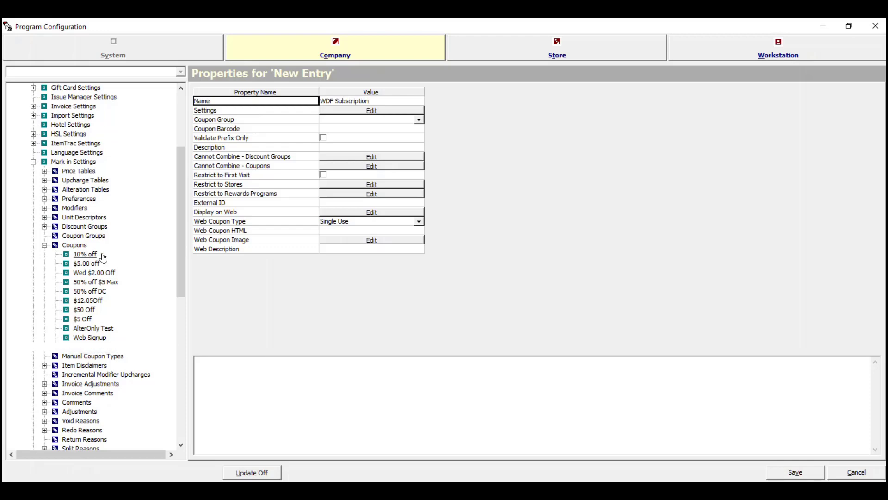
pyautogui.click(369, 112)
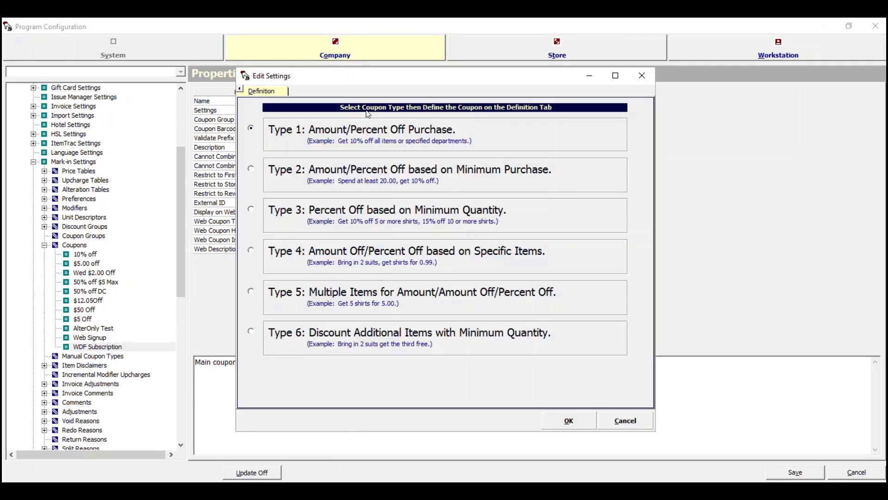
# - Choose coupon Type 3 with bring in at least 1, using the General price table
pyautogui.click(252, 210)
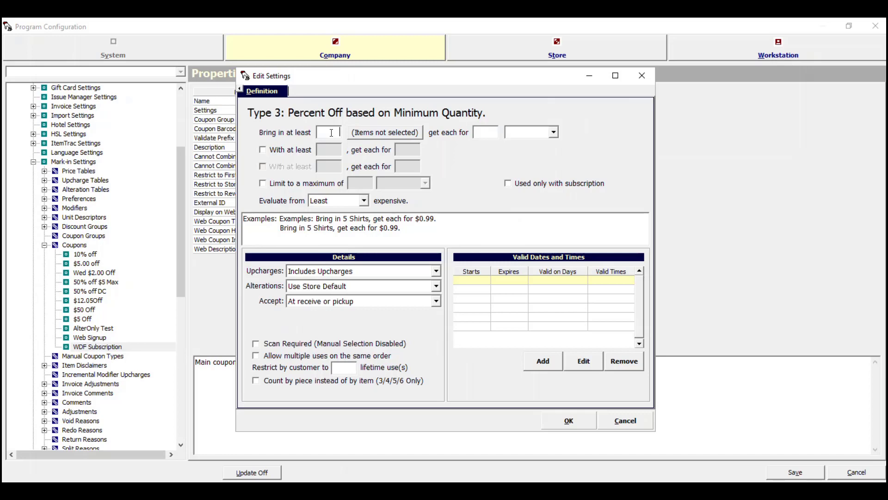
pyautogui.write('1')
pyautogui.click(401, 135)
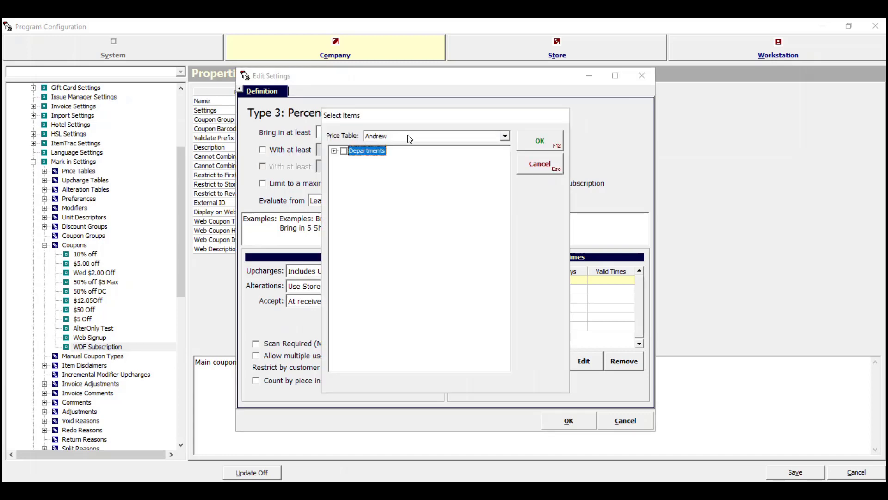
pyautogui.click(409, 137)
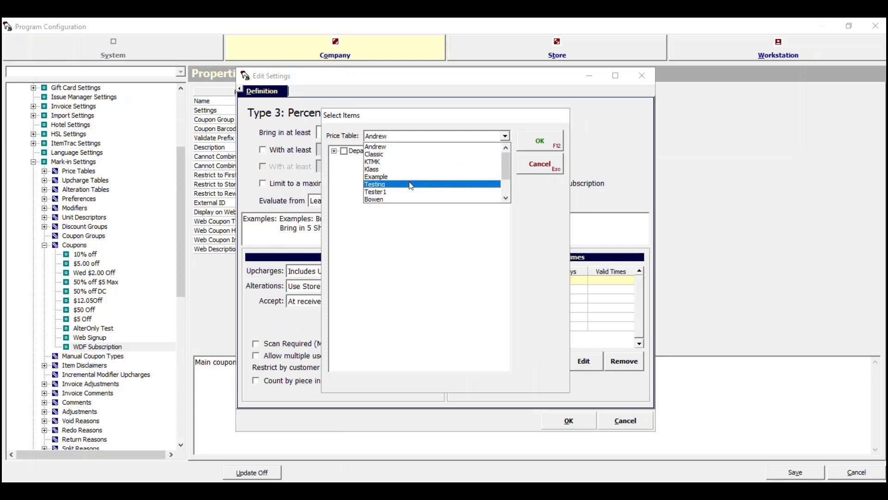
pyautogui.scroll(-1, 411, 186)
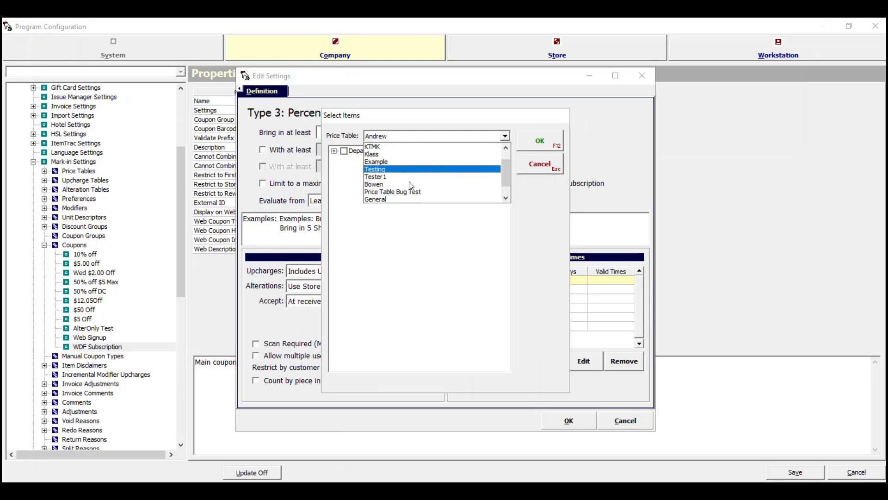
pyautogui.scroll(-1, 411, 185)
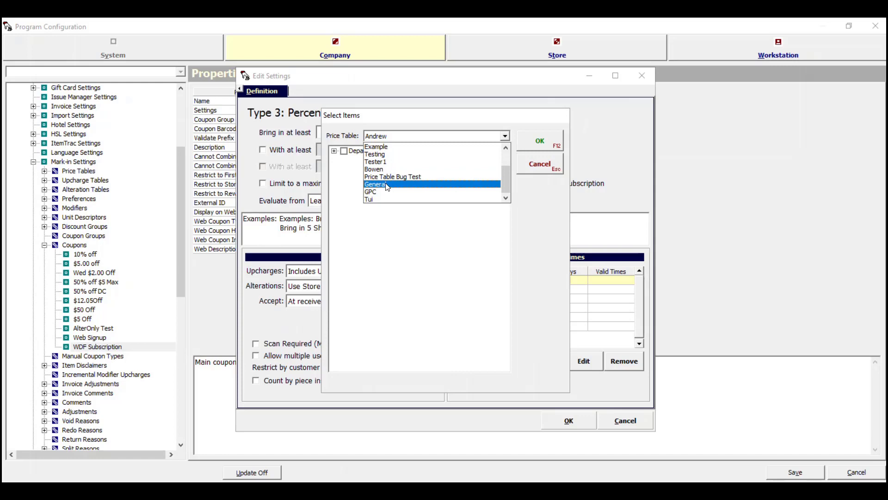
pyautogui.click(387, 185)
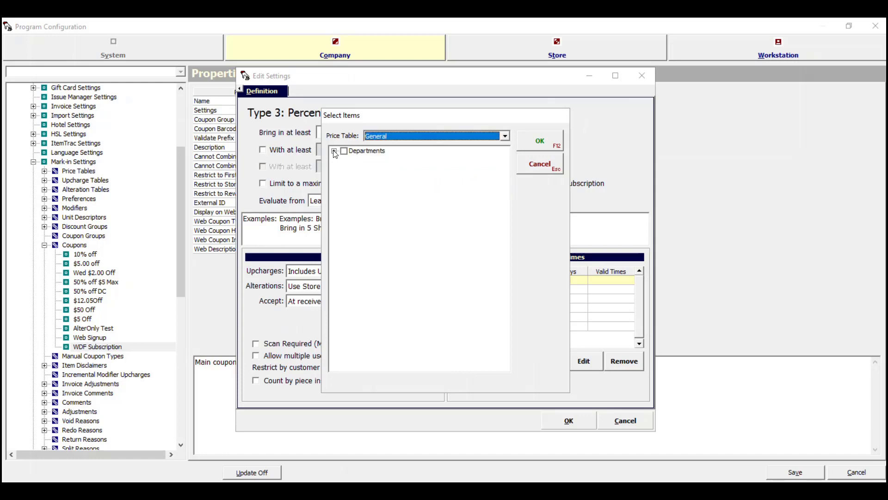
# - Select the WDF Per Pound Subscription item under WDF > Categories > WDF and confirm
pyautogui.click(334, 151)
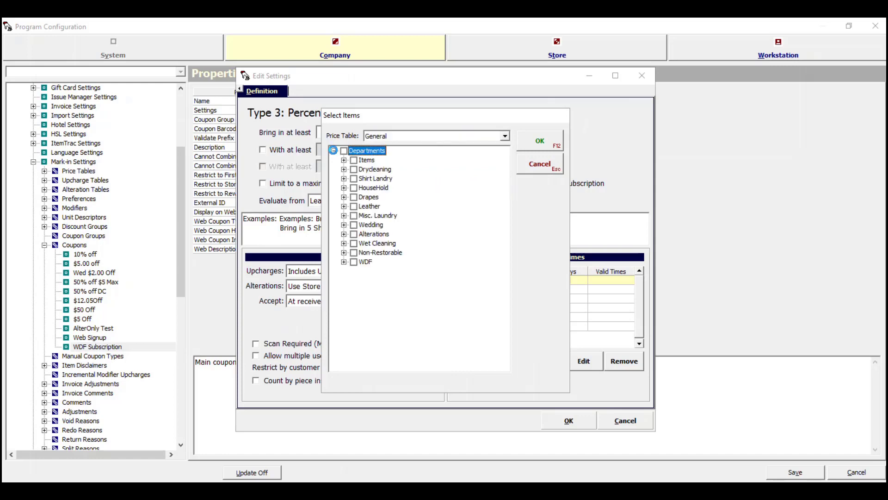
pyautogui.click(344, 262)
pyautogui.click(354, 271)
pyautogui.click(363, 281)
pyautogui.click(373, 290)
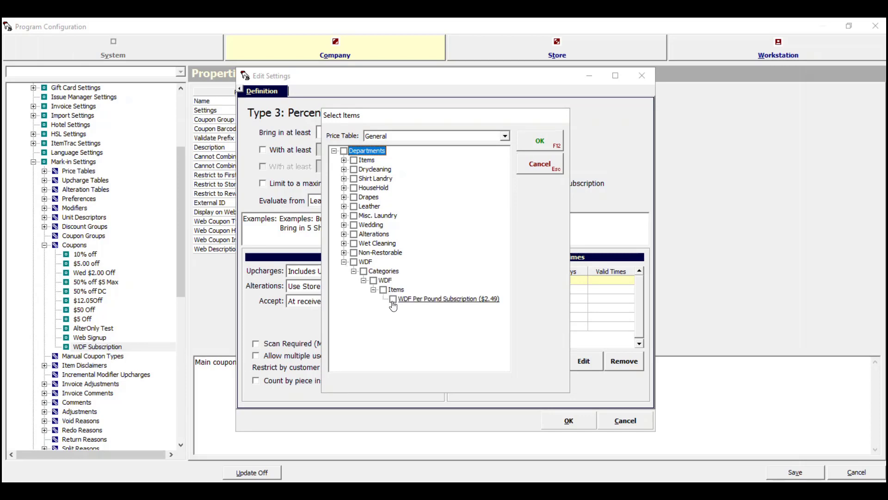
pyautogui.click(392, 301)
pyautogui.click(537, 139)
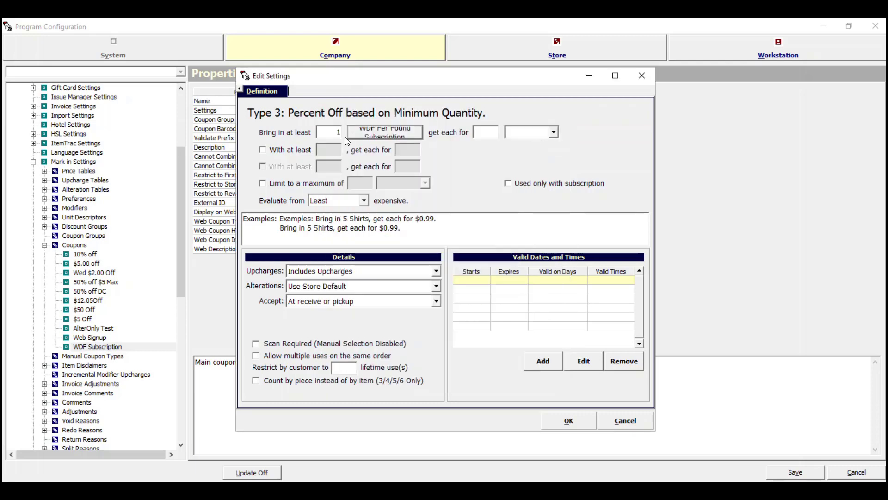
# - Set the discount to 100 Percent Off and restrict it to subscription use only
pyautogui.click(496, 132)
pyautogui.write('1')
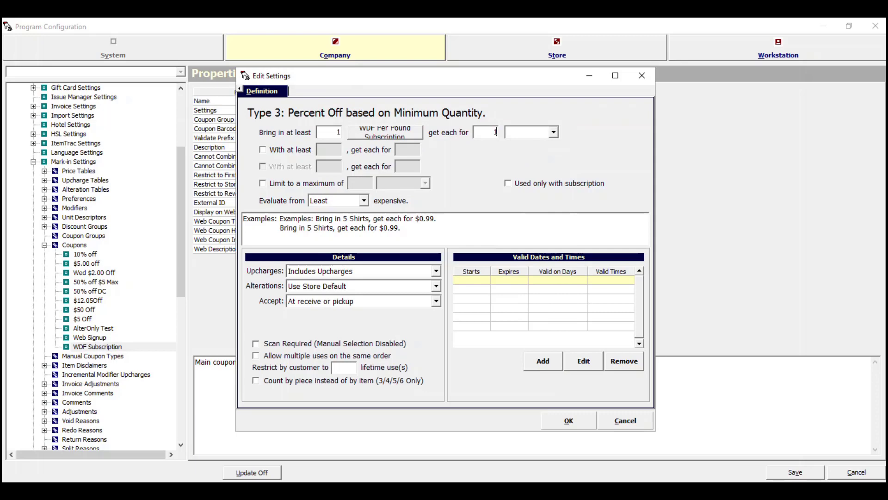
pyautogui.write('00')
pyautogui.click(532, 132)
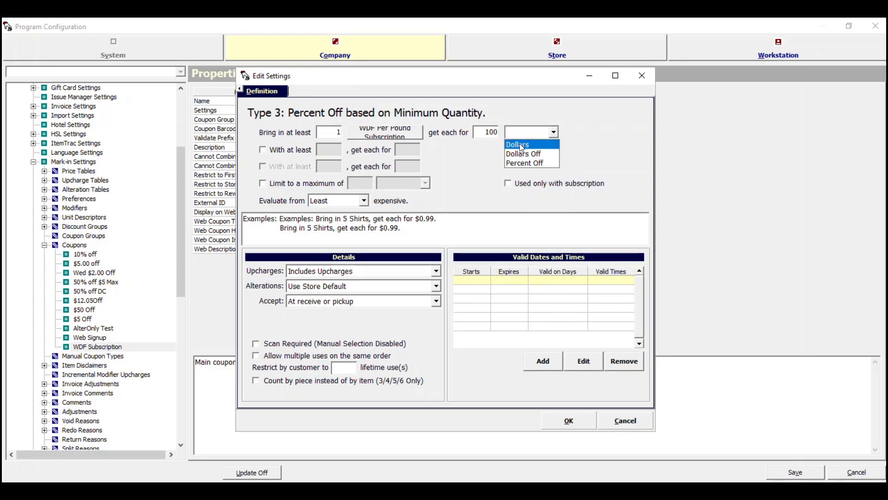
pyautogui.click(525, 163)
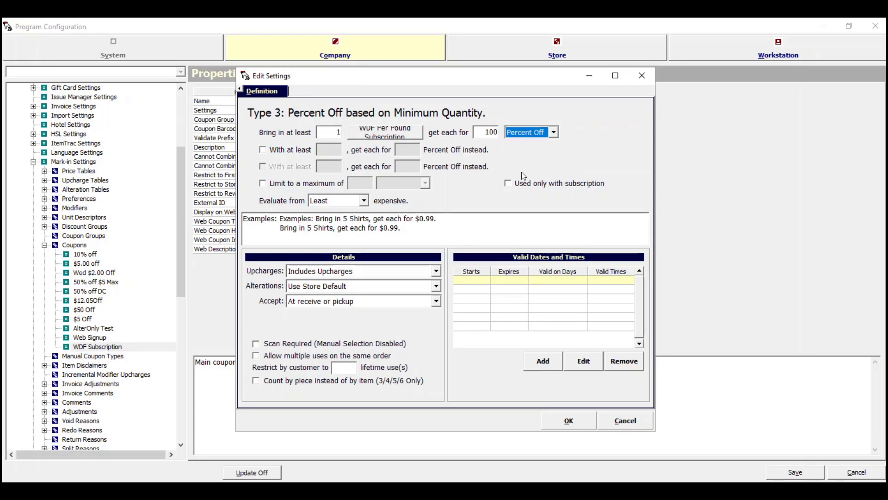
pyautogui.click(511, 184)
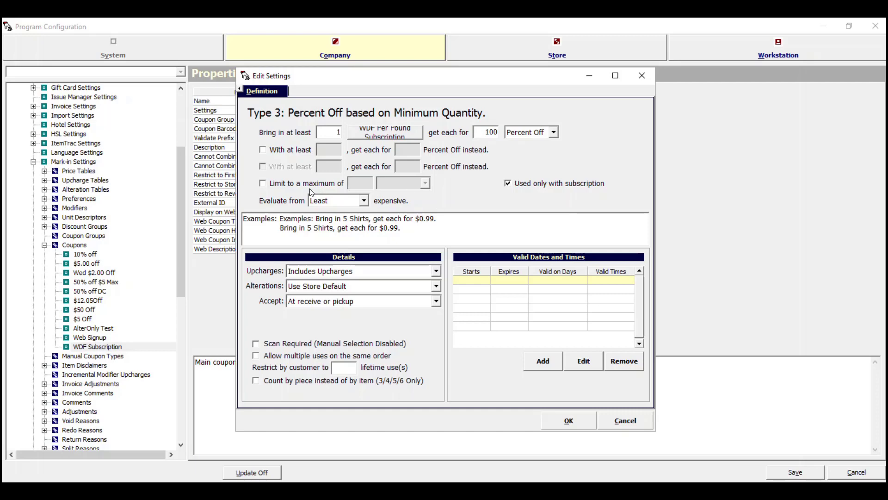
# - Limit the coupon to a maximum of 90 Items and accept the settings
pyautogui.click(264, 184)
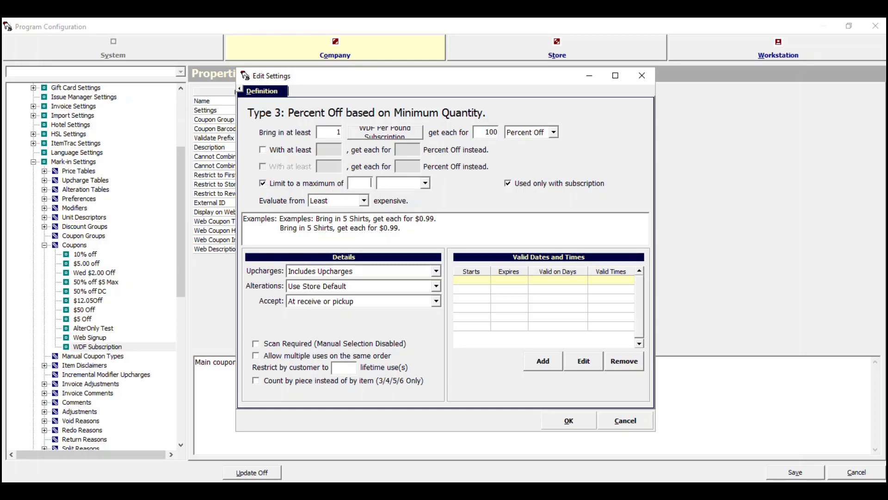
pyautogui.write('90')
pyautogui.click(384, 183)
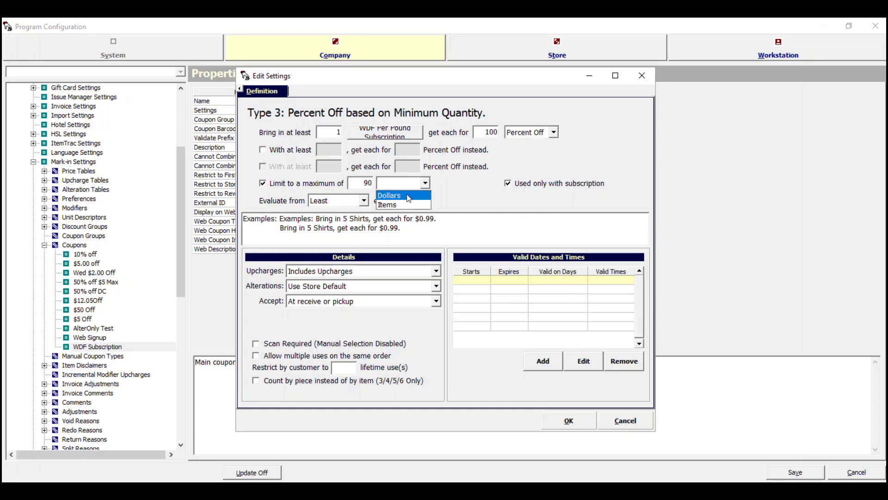
pyautogui.click(409, 206)
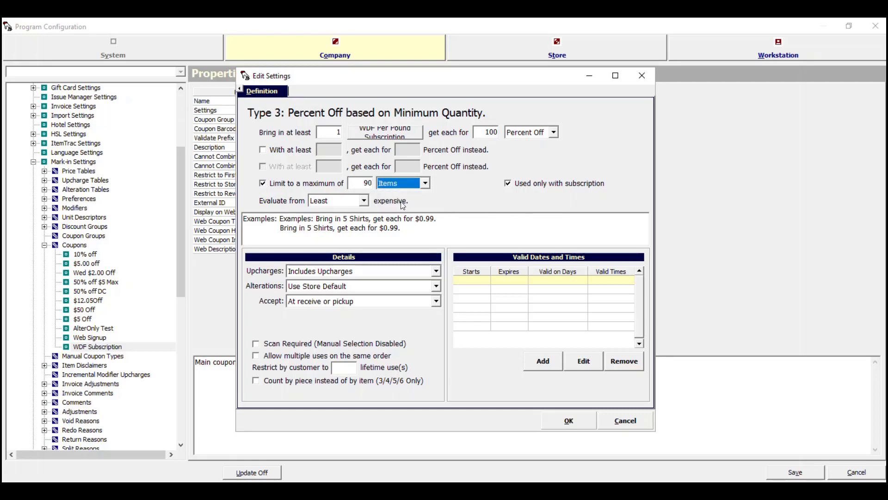
pyautogui.moveTo(362, 185); pyautogui.dragTo(374, 185)
pyautogui.click(582, 421)
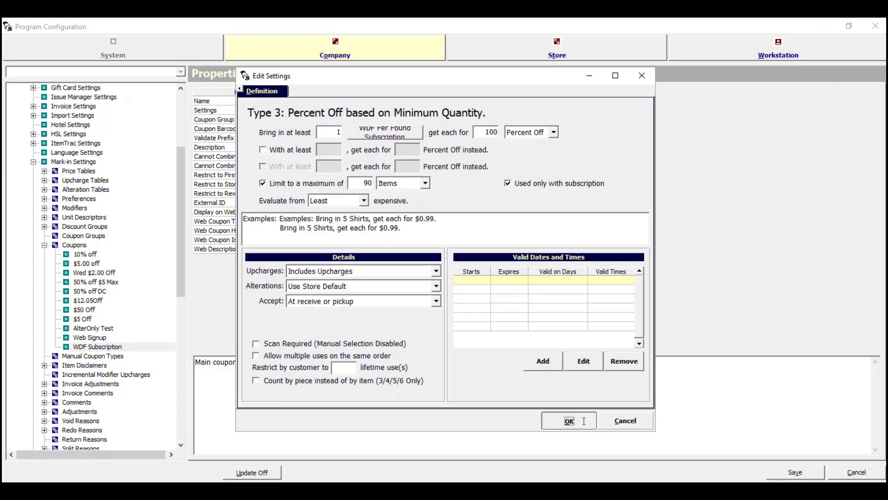
# - Save the WDF Subscription coupon, close configuration, and dismiss the card payments notice
pyautogui.click(792, 474)
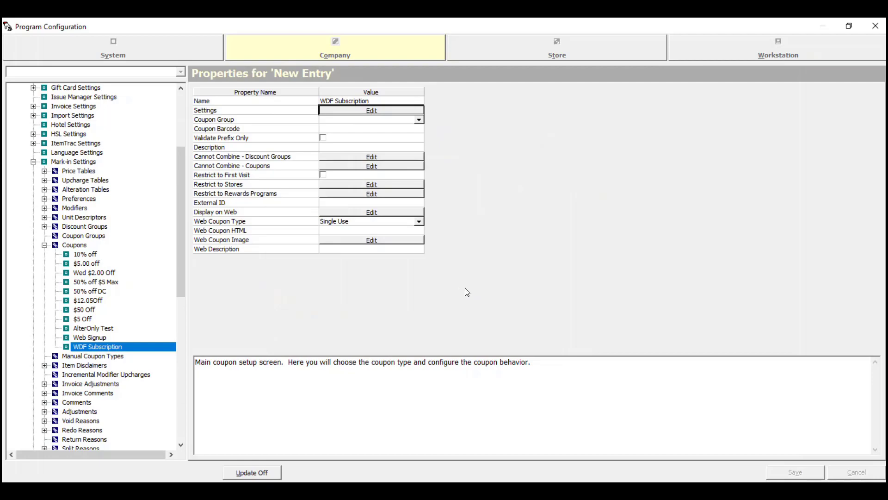
pyautogui.press('Escape')
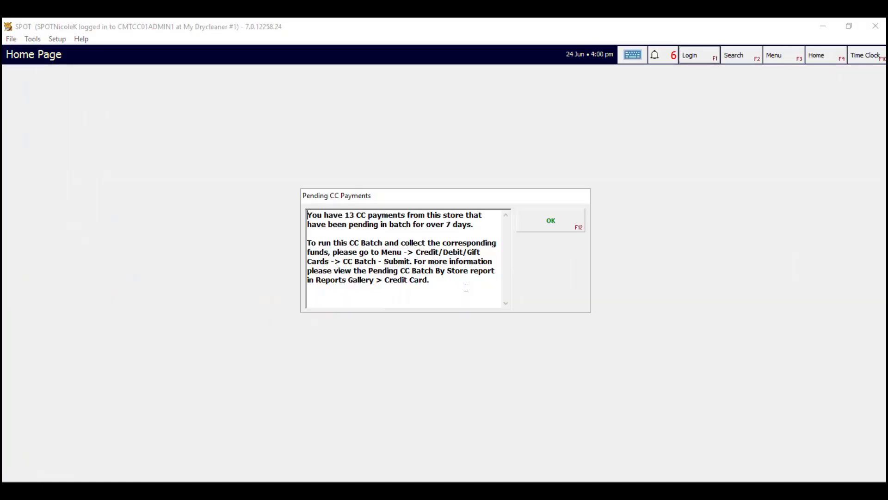
pyautogui.click(538, 221)
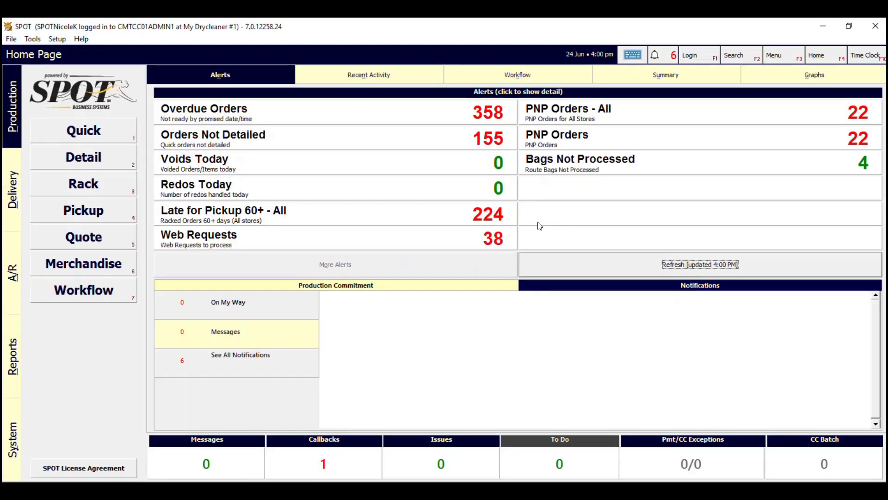
# - Reopen Setup > Program Configuration and unlock it with the PIN
pyautogui.click(56, 39)
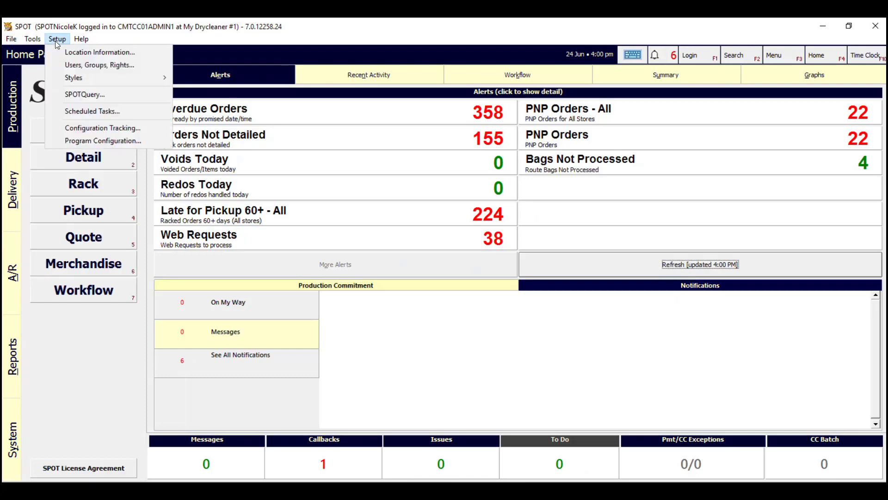
pyautogui.click(116, 141)
pyautogui.write('**********')
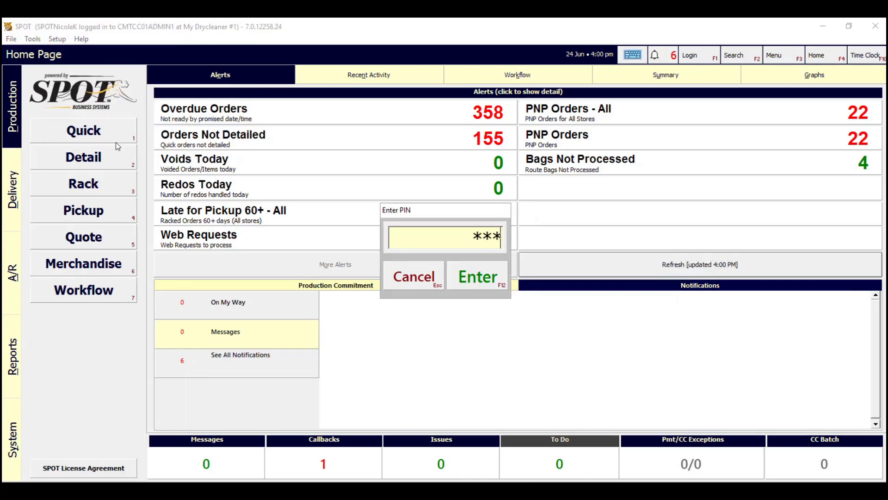
pyautogui.press('Return')
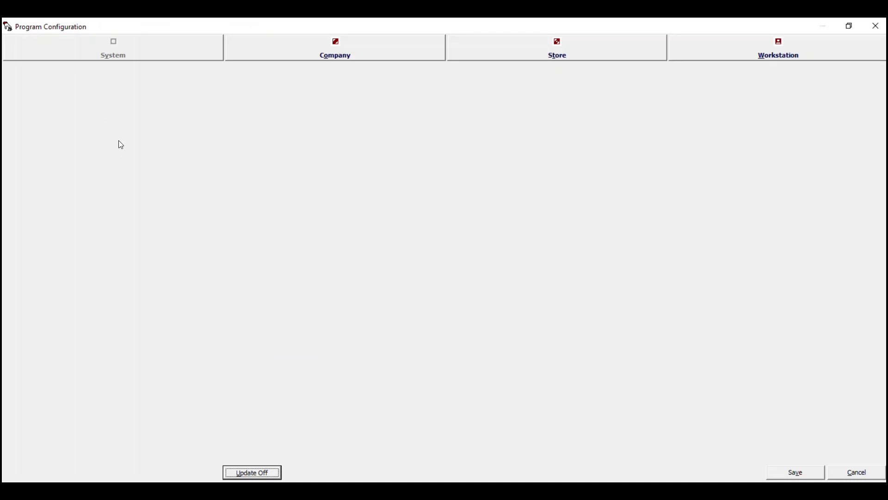
# - Under Company > Merchandise Settings, open Merchandise Item Setup for editing
pyautogui.click(301, 56)
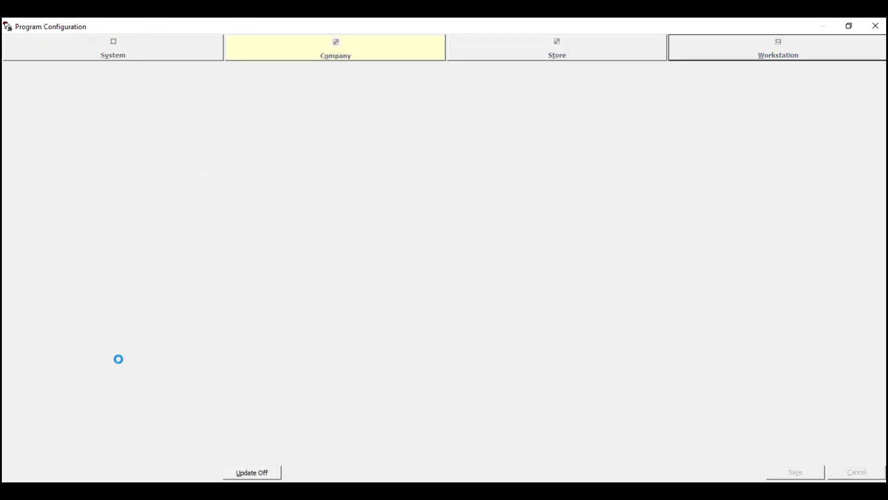
pyautogui.scroll(-2, 121, 387)
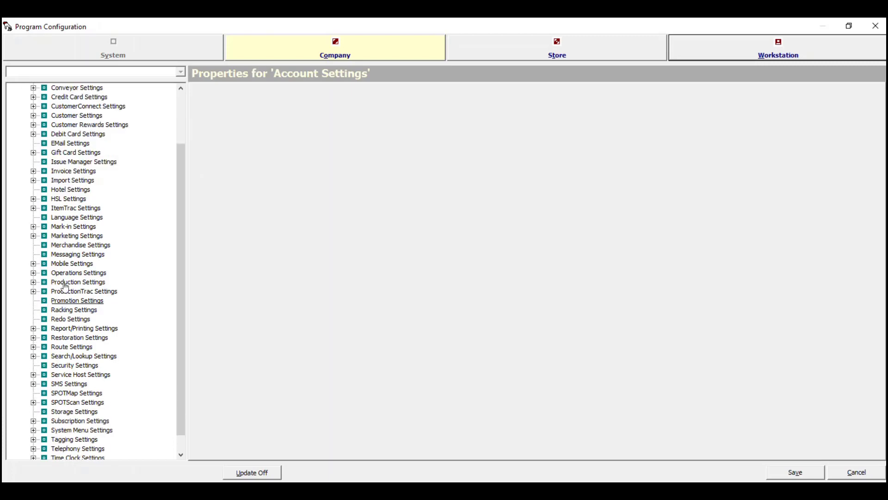
pyautogui.click(69, 246)
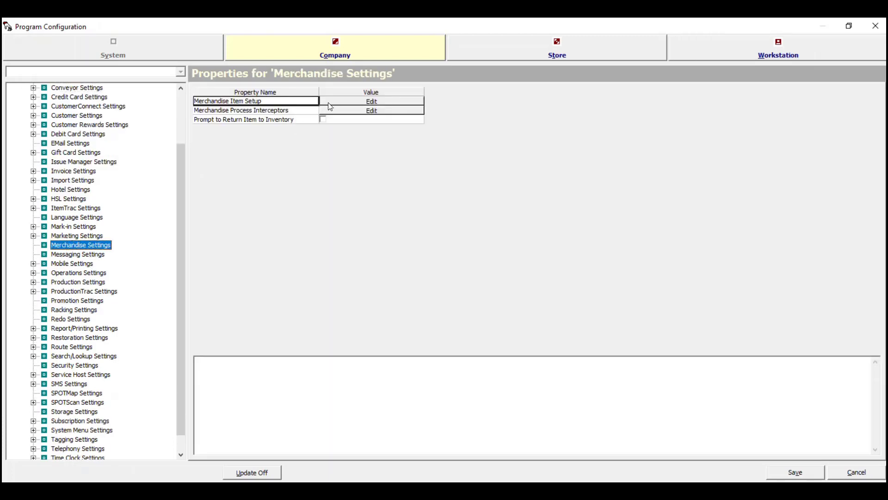
pyautogui.click(357, 105)
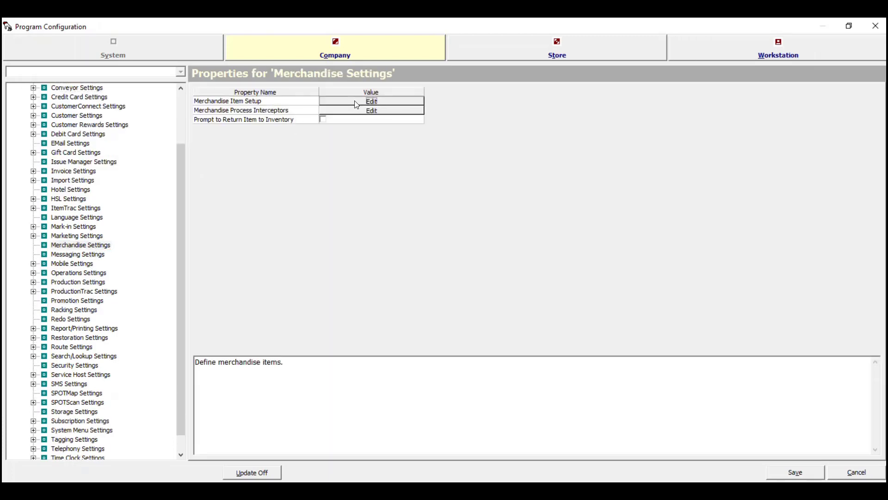
pyautogui.click(357, 105)
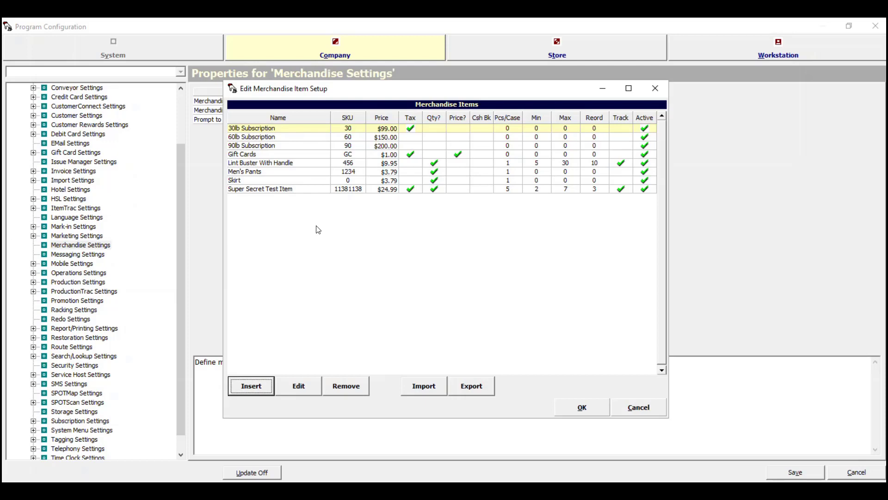
# - Insert merchandise item 'Family Plan WDF', category Subscription, SKU FAM, price 149.00
pyautogui.click(250, 388)
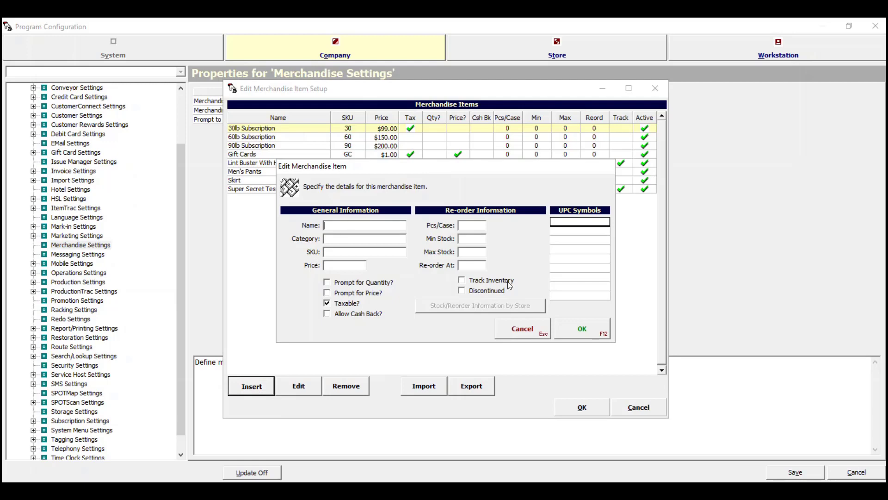
pyautogui.write('Family Plan WDF')
pyautogui.press('Tab')
pyautogui.write('Subscription')
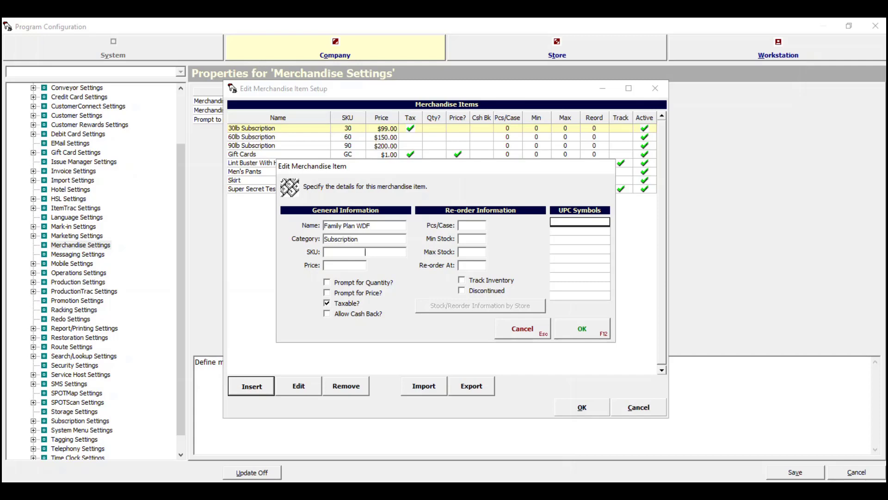
pyautogui.write('FAM')
pyautogui.click(364, 265)
pyautogui.write('149.00')
pyautogui.click(588, 332)
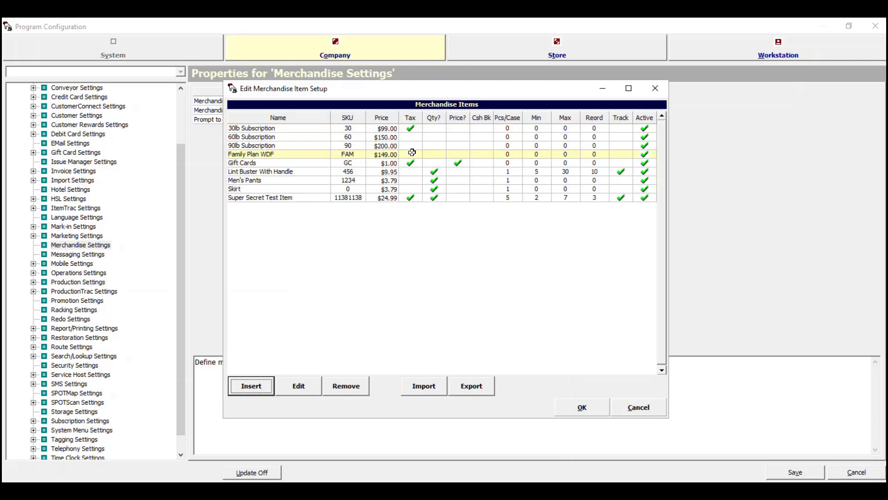
pyautogui.click(259, 381)
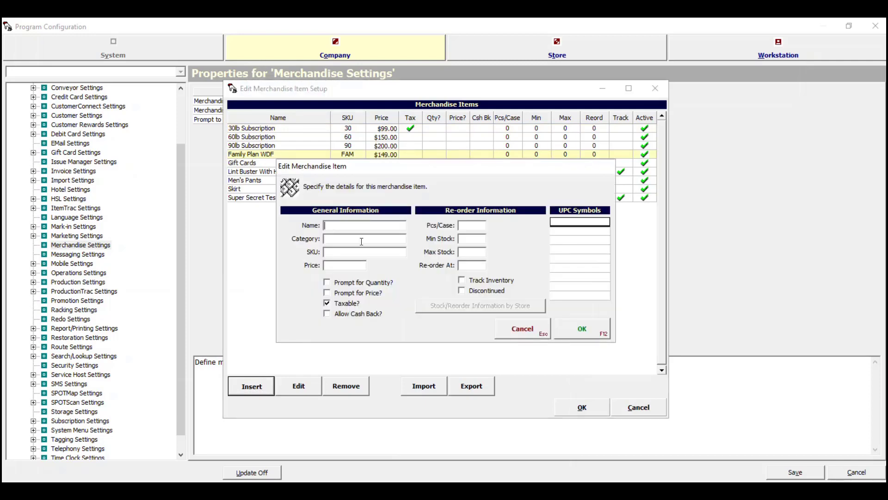
# - Add the Couples Plan WDF item in the Subscription category with SKU COU at $105.00
pyautogui.write('Couples Plan WDF')
pyautogui.press('Tab')
pyautogui.write('Subscription')
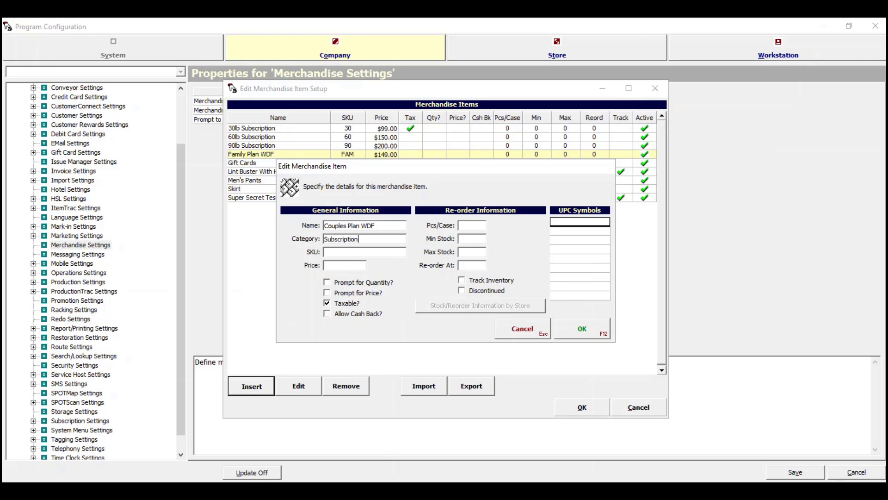
pyautogui.write('COU')
pyautogui.write('105.00')
pyautogui.click(579, 328)
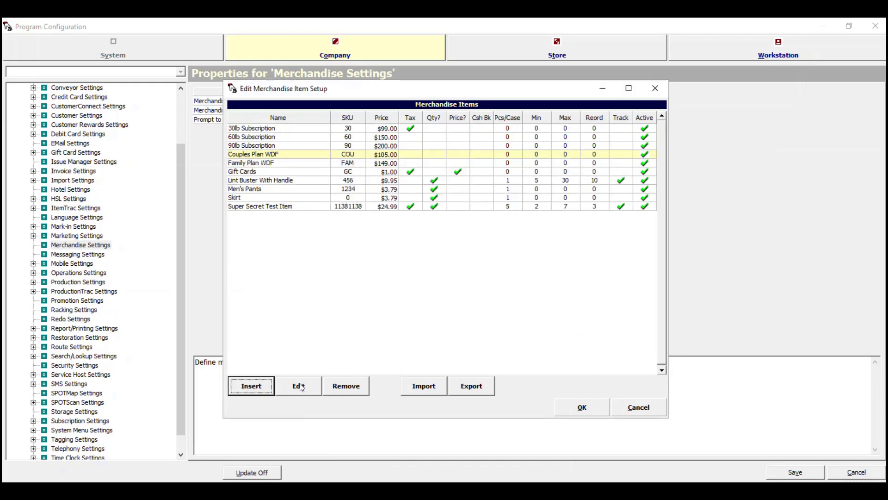
pyautogui.click(251, 389)
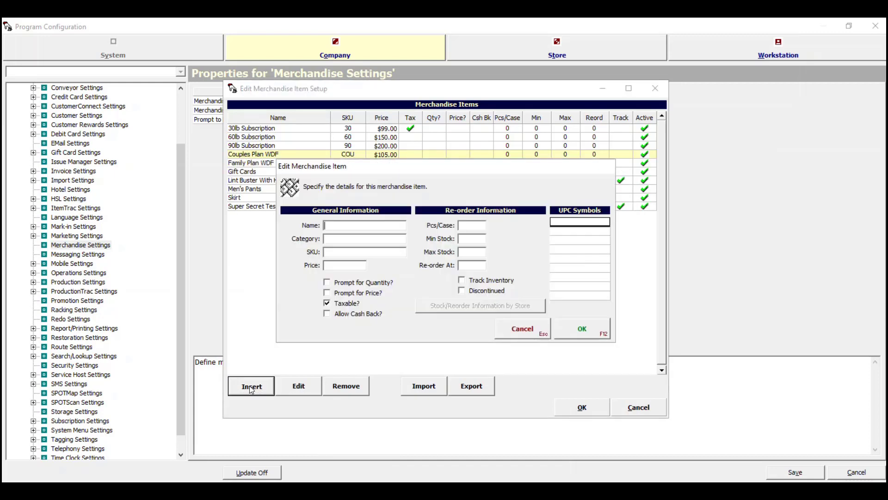
# - Enter Single Plan WDF with SKU SIN, fixing the category field mistakenly filled with SIN
pyautogui.write('Single Plan WDF')
pyautogui.press('Tab')
pyautogui.write('SIN')
pyautogui.click(365, 251)
pyautogui.doubleClick(328, 240)
pyautogui.click(326, 240)
pyautogui.press('Delete')
pyautogui.press('Delete')
pyautogui.press('Delete')
pyautogui.write('Sb')
pyautogui.write('bscription')
pyautogui.click(365, 252)
pyautogui.write('SIN')
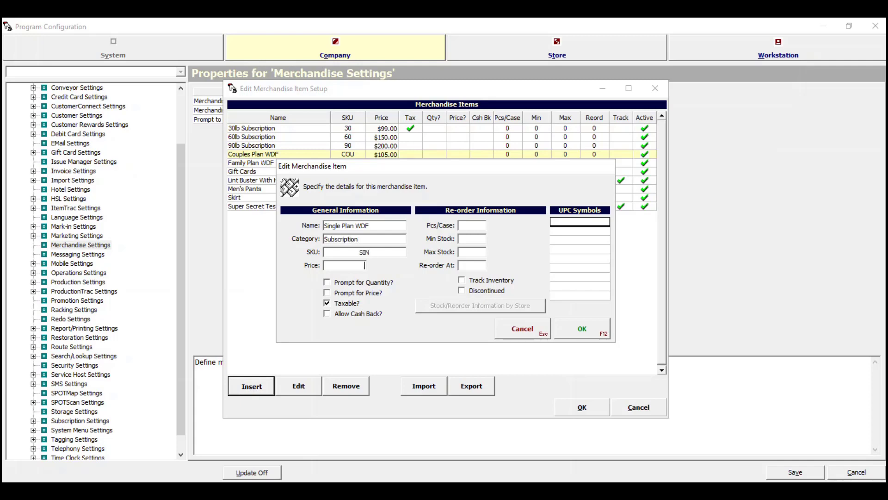
# - Price Single Plan WDF at $60.00 after checking the website, make it non-taxable, and confirm
pyautogui.hotkey('alt', 'Tab')
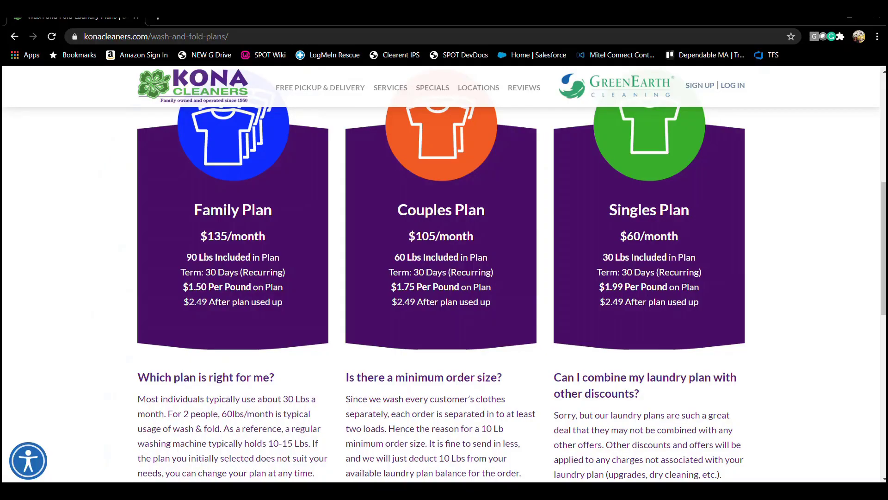
pyautogui.hotkey('alt', 'Tab')
pyautogui.write('60.00')
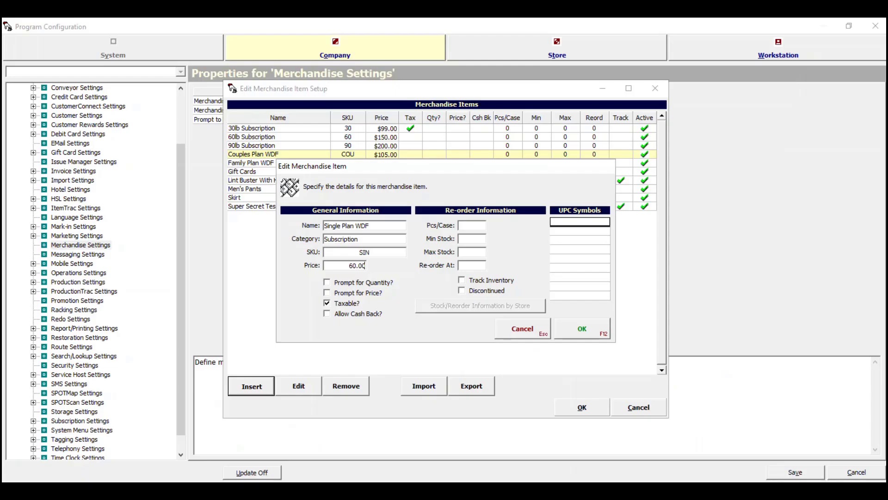
pyautogui.click(326, 305)
pyautogui.click(576, 328)
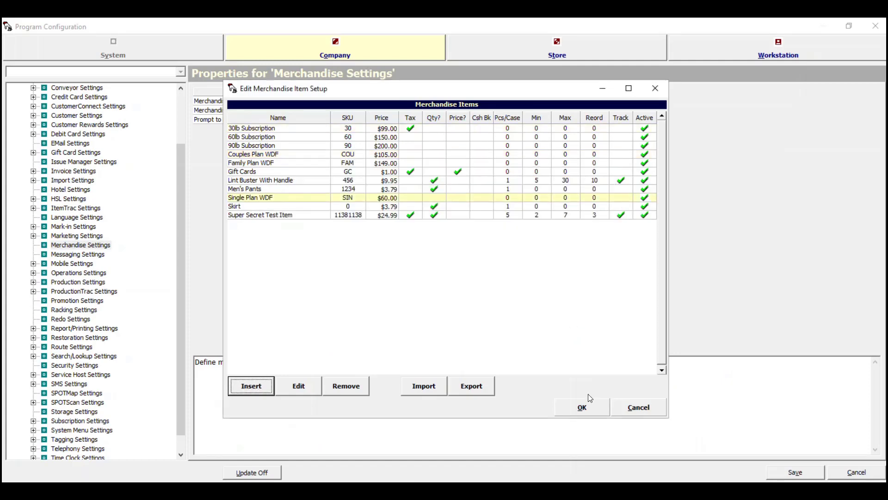
pyautogui.click(587, 406)
# - Save the WDF items, then reopen Program Configuration with the PIN and show Company settings
pyautogui.click(790, 472)
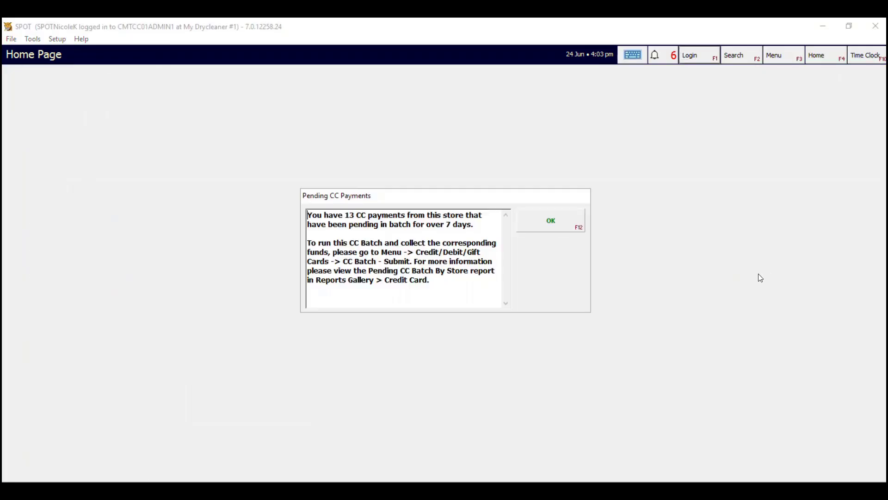
pyautogui.click(550, 222)
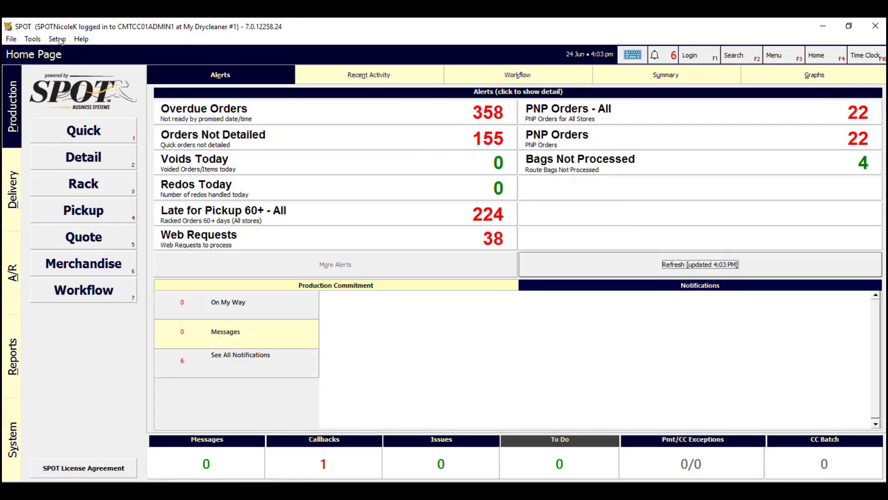
pyautogui.click(57, 39)
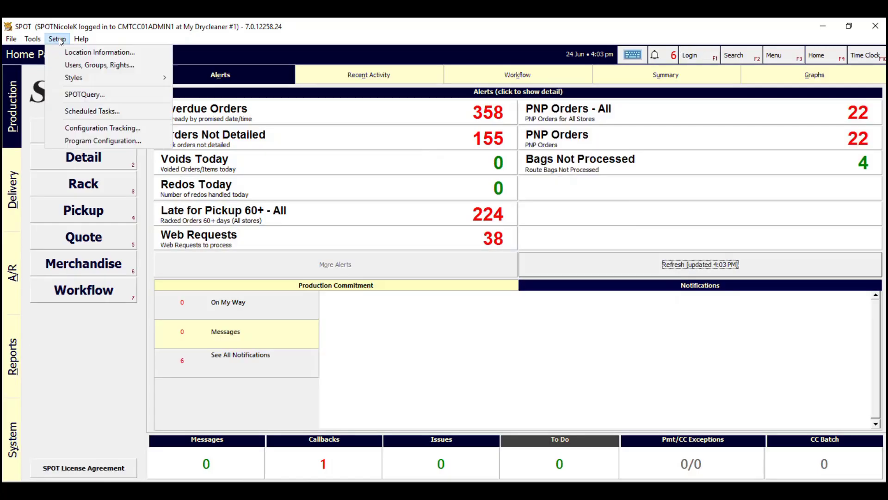
pyautogui.click(109, 139)
pyautogui.write('*********')
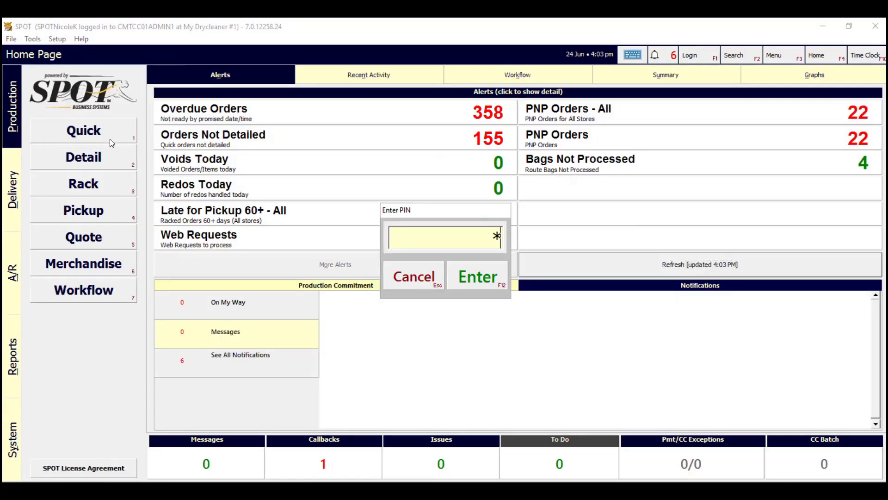
pyautogui.press('Return')
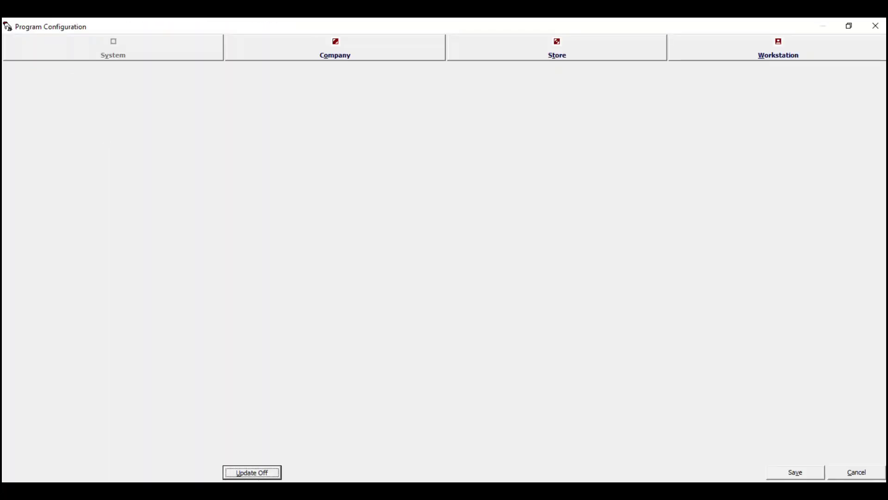
pyautogui.click(318, 40)
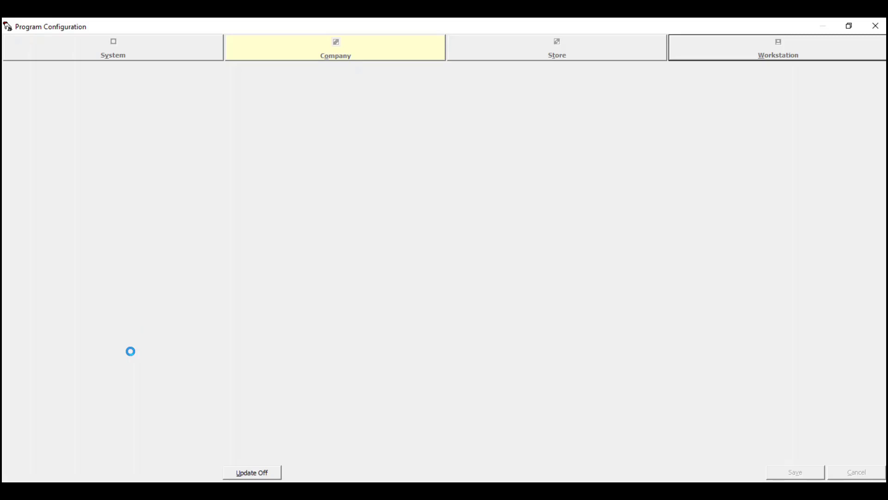
pyautogui.scroll(-2, 101, 387)
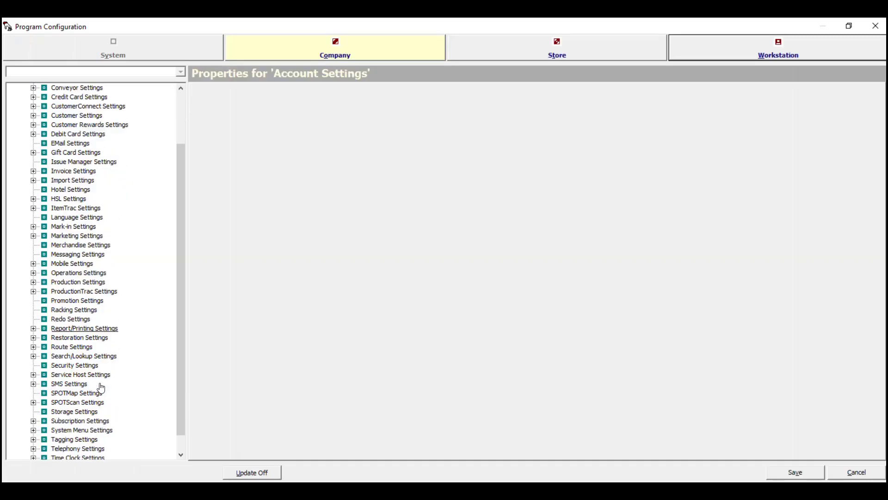
pyautogui.scroll(-1, 101, 388)
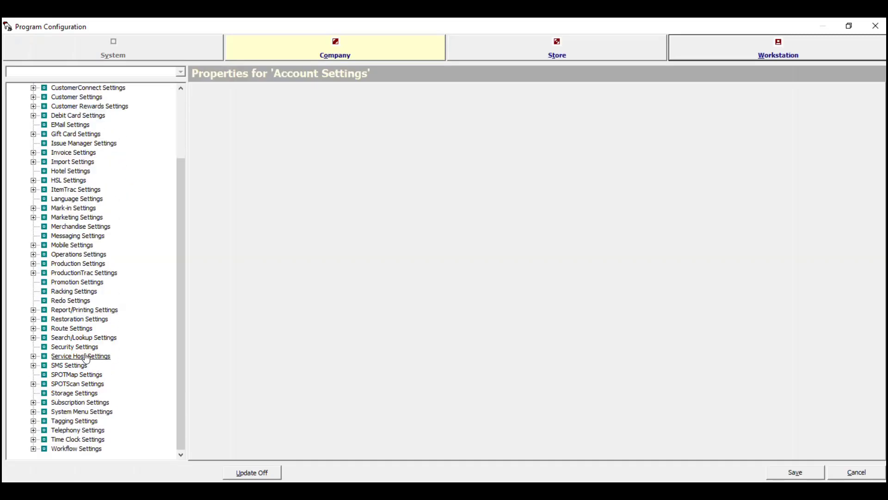
# - Create a new subscription plan named WDF under Subscription Settings
pyautogui.doubleClick(76, 394)
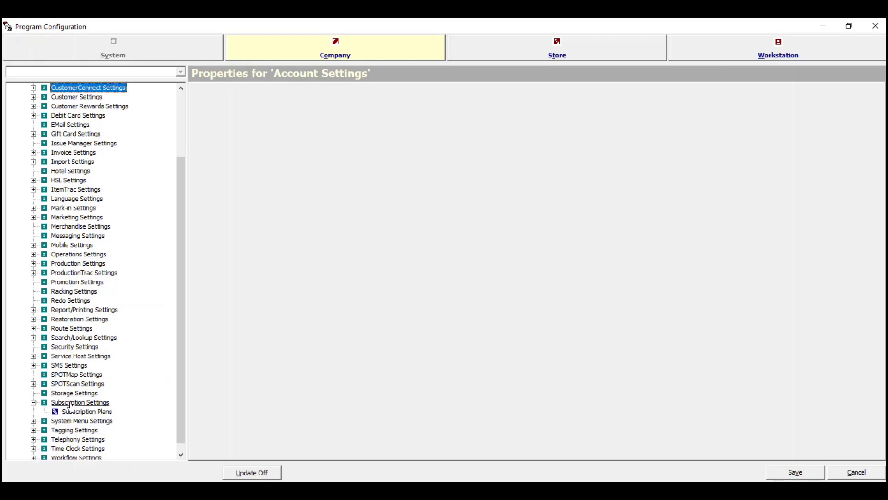
pyautogui.click(90, 402)
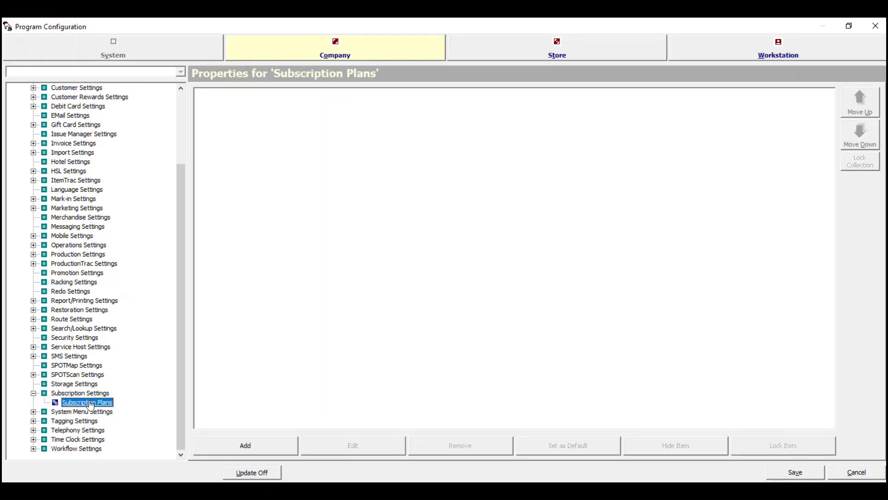
pyautogui.rightClick(91, 406)
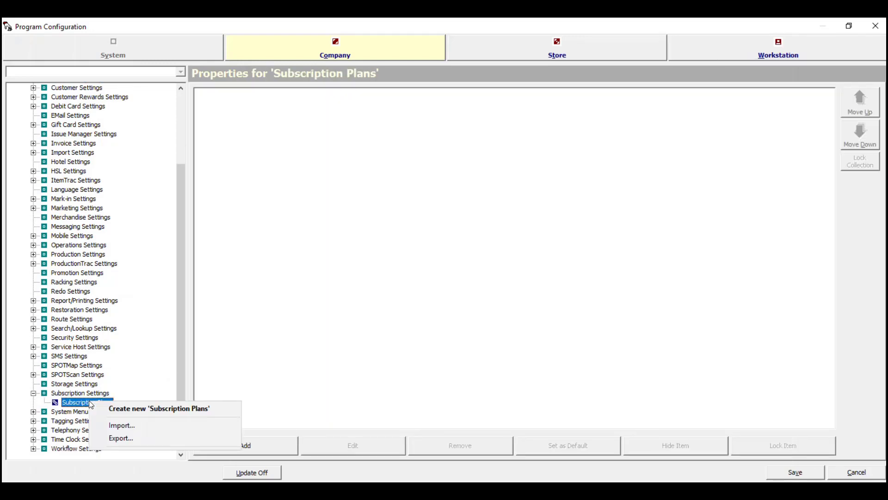
pyautogui.click(124, 409)
pyautogui.write('WDF')
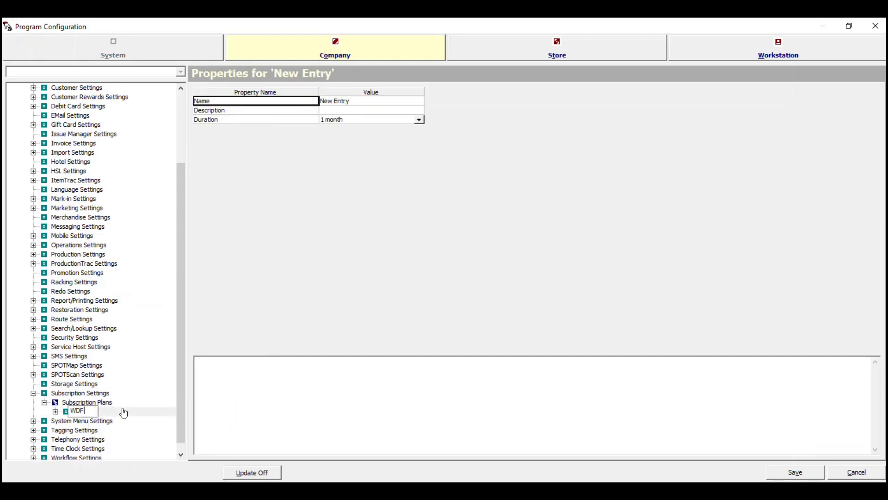
pyautogui.press('Return')
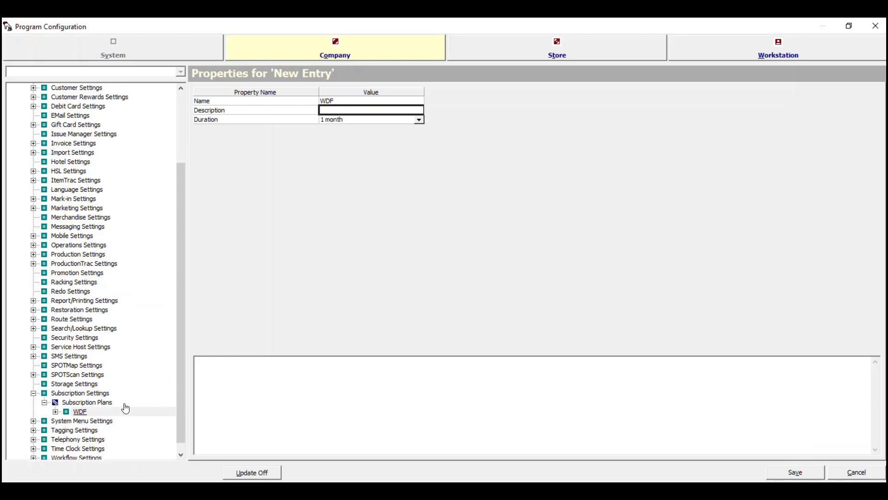
# - Keep the WDF plan duration at 1 month and open its Plan Levels
pyautogui.click(238, 112)
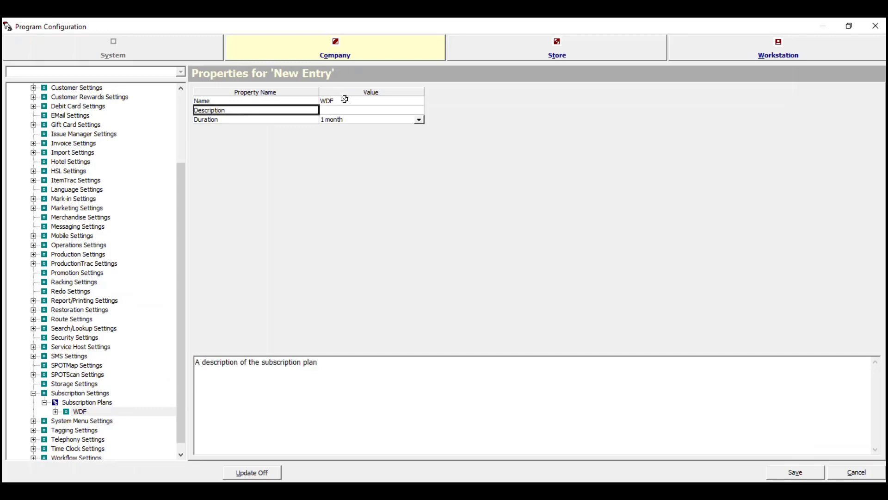
pyautogui.click(274, 122)
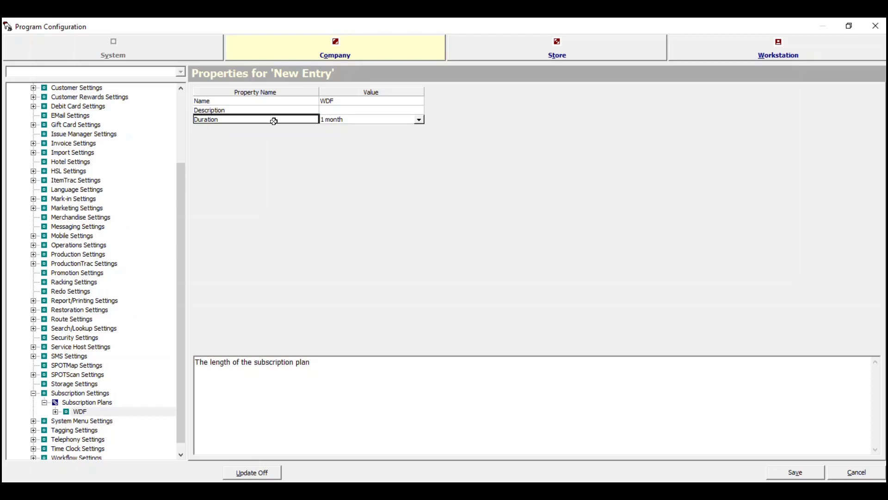
pyautogui.click(420, 120)
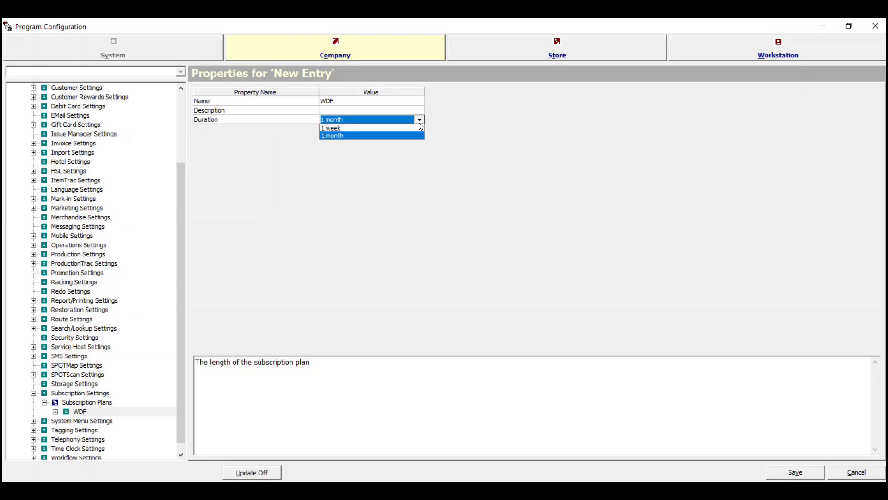
pyautogui.click(420, 121)
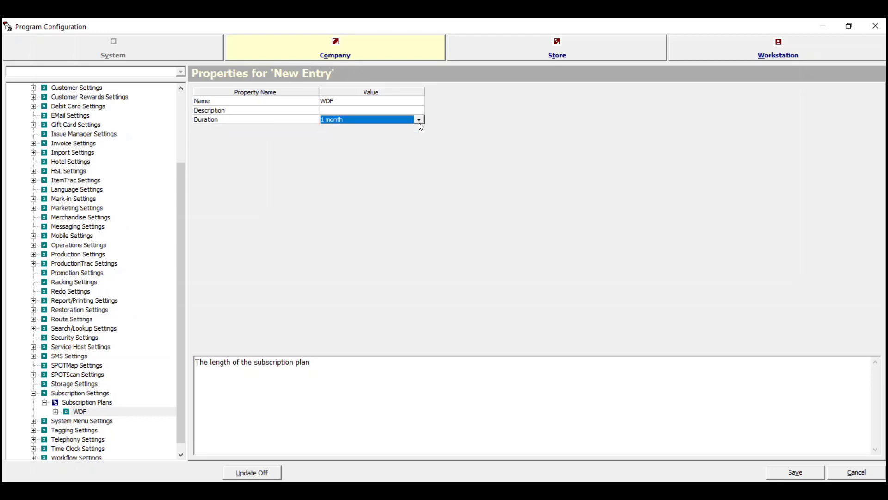
pyautogui.click(303, 112)
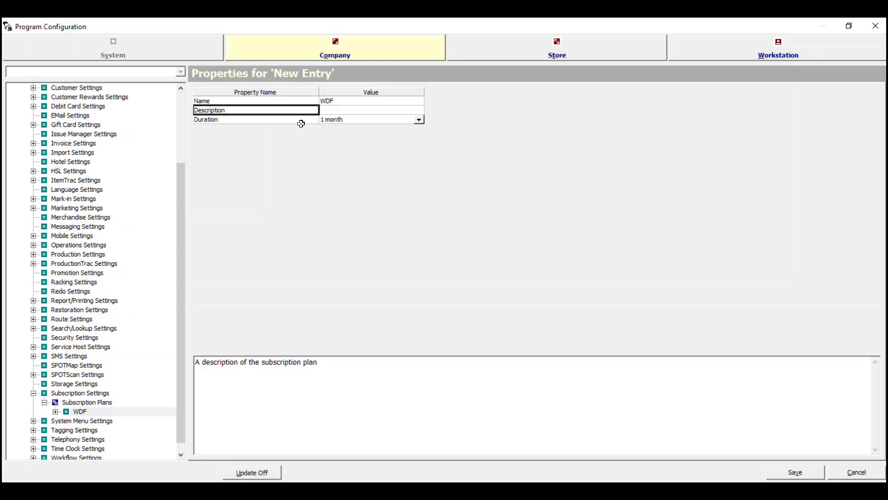
pyautogui.doubleClick(63, 412)
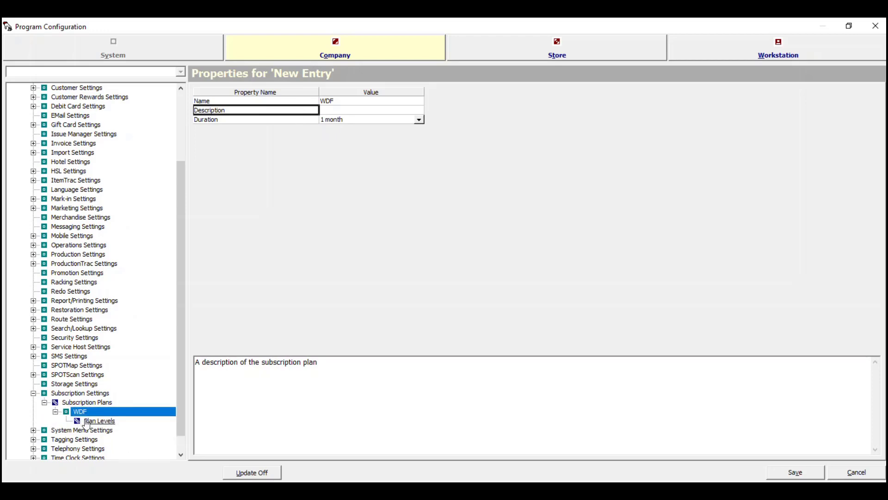
pyautogui.scroll(-1, 87, 425)
pyautogui.click(101, 403)
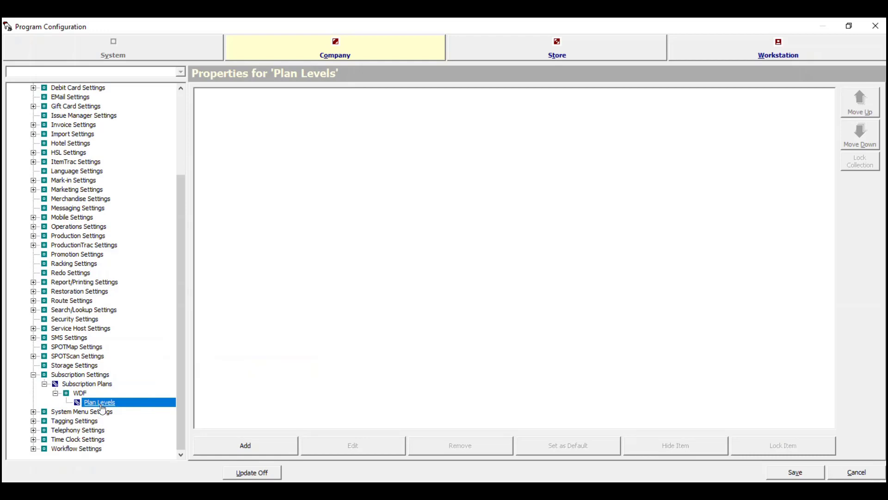
# - Create the Family Plan level with SKU FAM, 90-item allowance and WDF Subscription coupon
pyautogui.rightClick(101, 405)
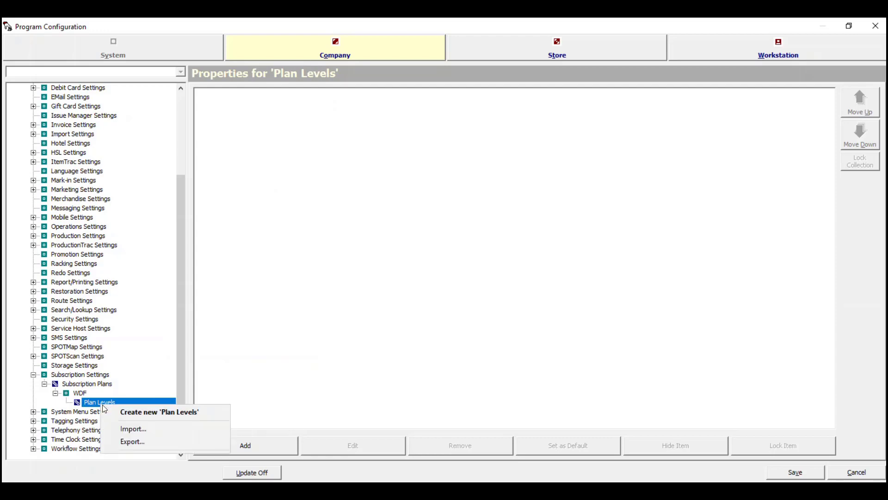
pyautogui.click(134, 418)
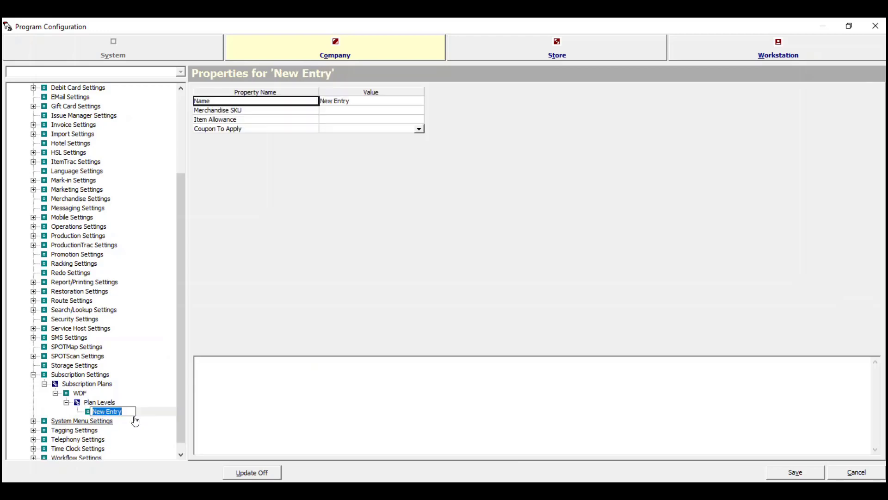
pyautogui.write('Fa')
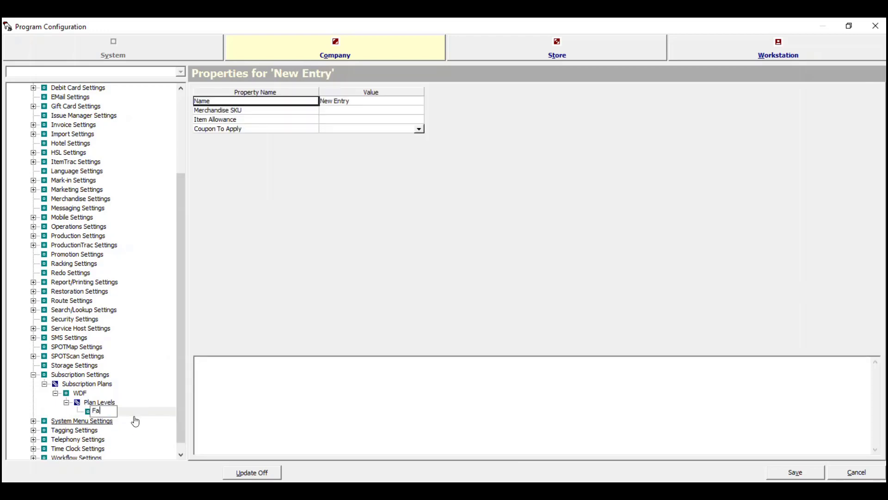
pyautogui.write('mily Plan')
pyautogui.press('Return')
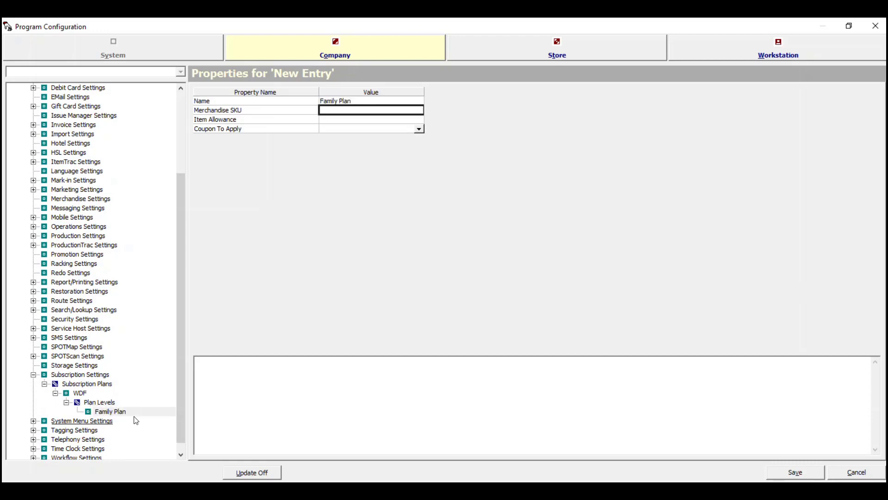
pyautogui.write('FAM')
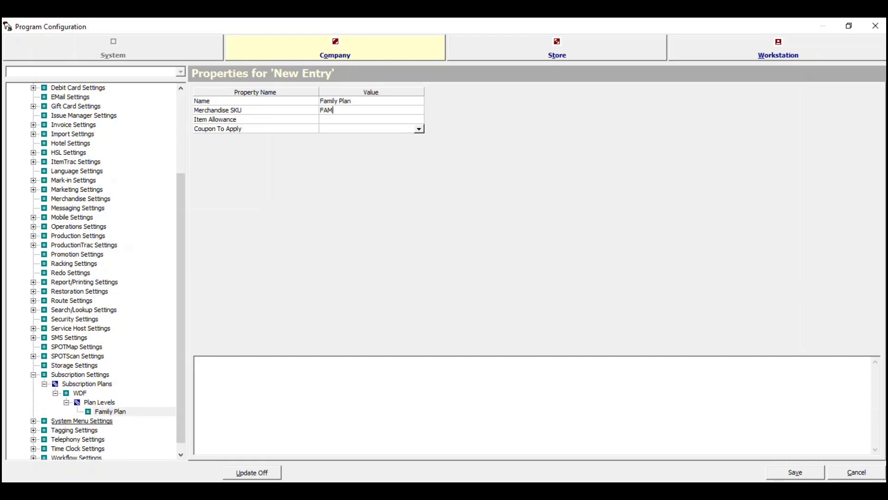
pyautogui.press('Return')
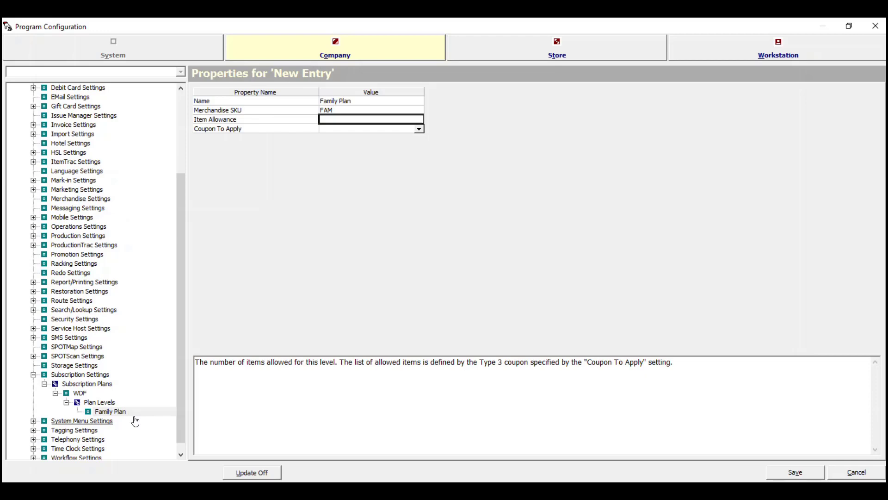
pyautogui.write('90')
pyautogui.press('Return')
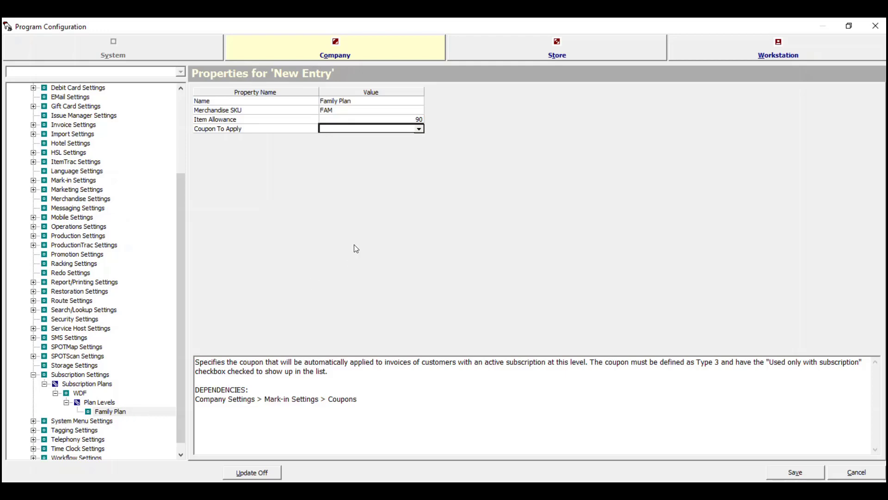
pyautogui.click(420, 130)
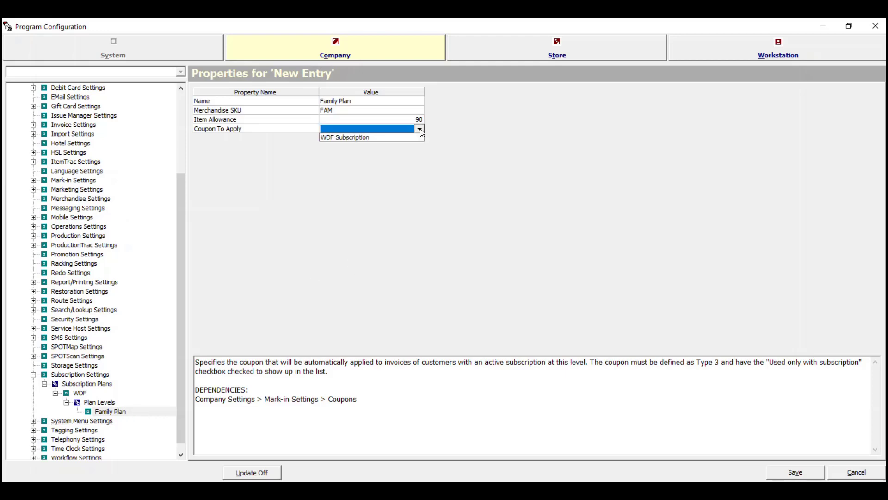
pyautogui.click(365, 138)
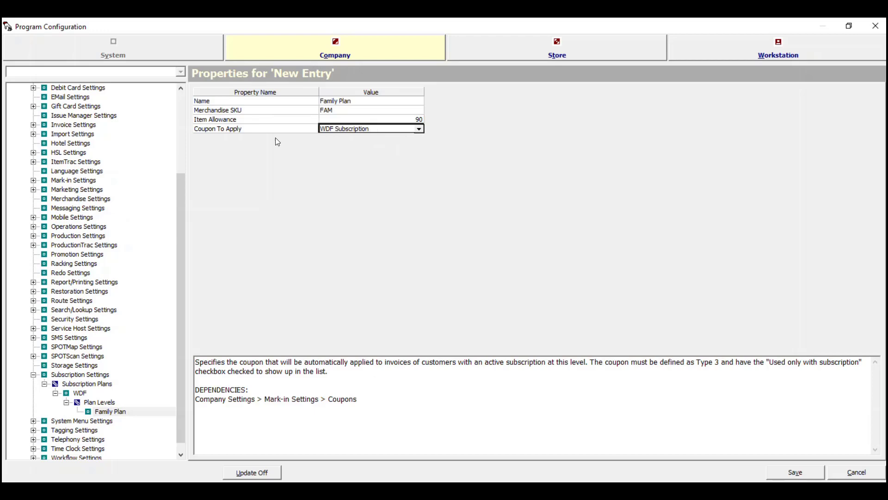
pyautogui.rightClick(98, 403)
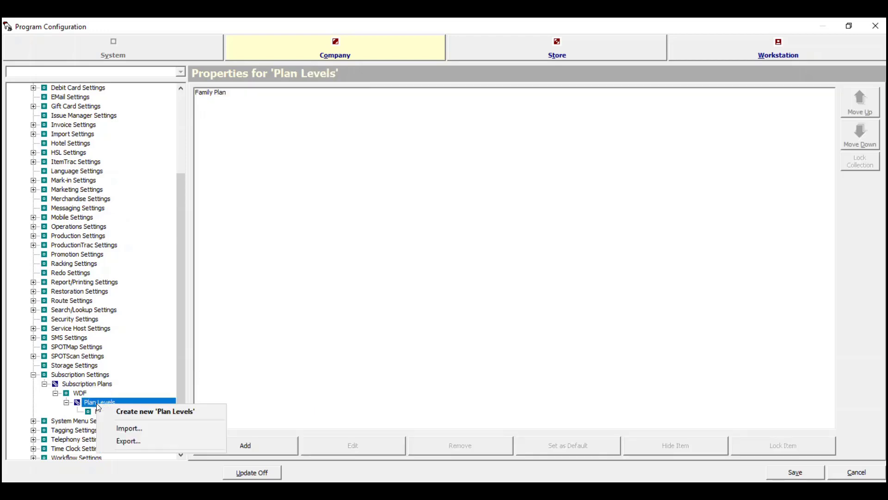
# - Add a Couples Plan level with SKU COU, 60-item allowance and WDF Subscription coupon
pyautogui.click(125, 414)
pyautogui.write('Cou')
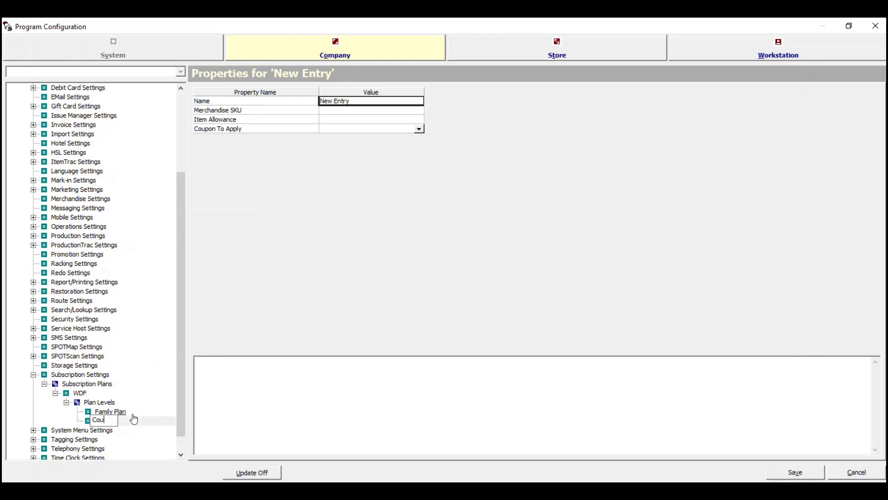
pyautogui.write('ples Plan')
pyautogui.press('Return')
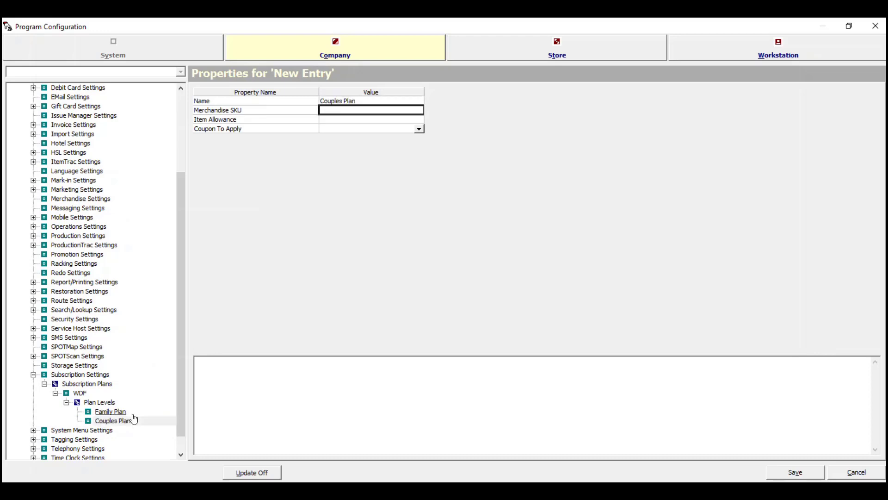
pyautogui.write('COU')
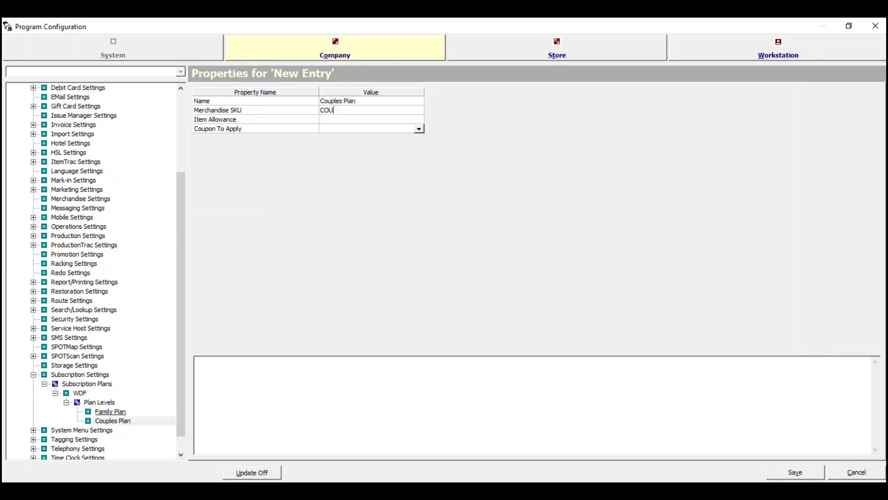
pyautogui.press('Tab')
pyautogui.write('60')
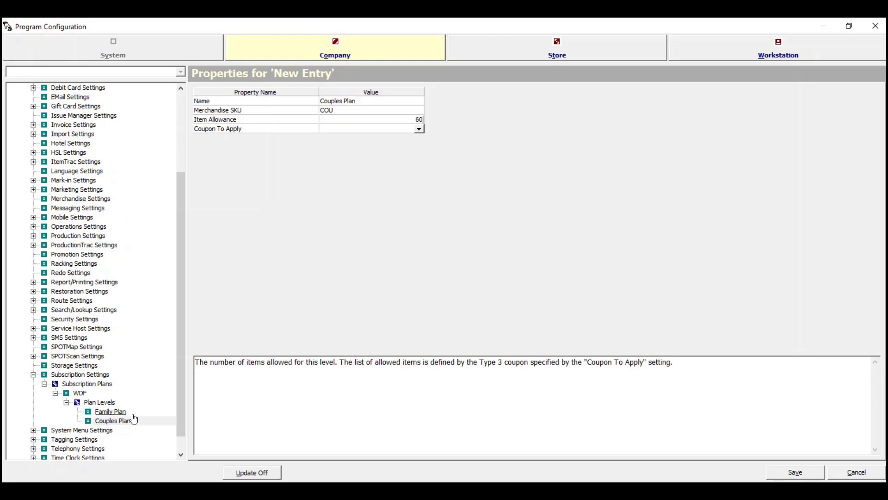
pyautogui.press('Tab')
pyautogui.press('Down')
pyautogui.press('Return')
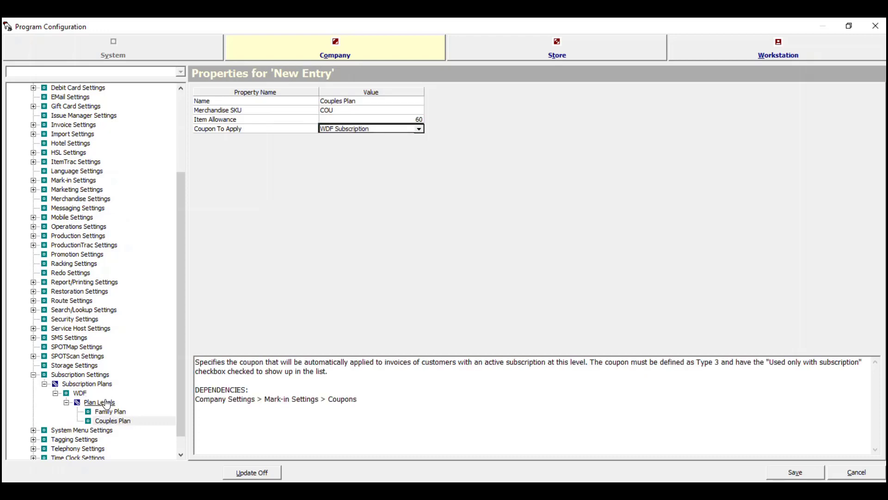
pyautogui.click(107, 402)
# - Add a Singles Plan level with SKU SIN, 30-item allowance and WDF Subscription coupon
pyautogui.rightClick(107, 402)
pyautogui.click(133, 409)
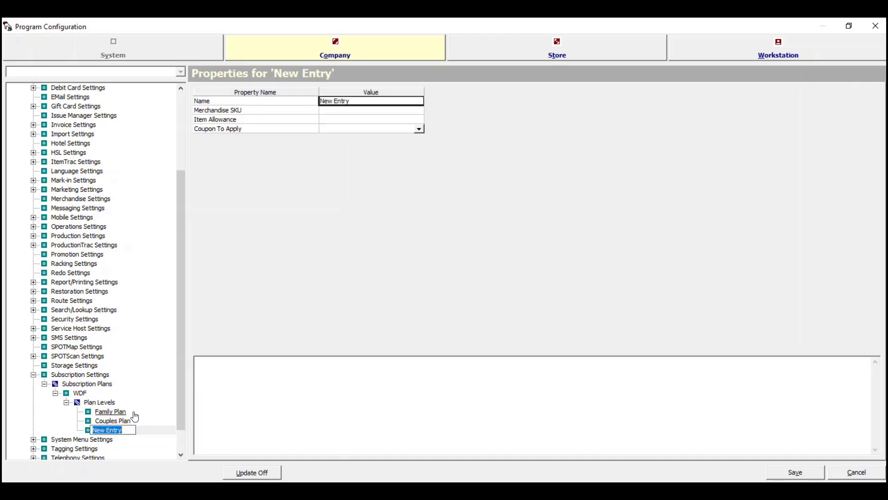
pyautogui.write('Singles Paln')
pyautogui.press('BackSpace')
pyautogui.press('BackSpace')
pyautogui.press('BackSpace')
pyautogui.write('lan')
pyautogui.press('Return')
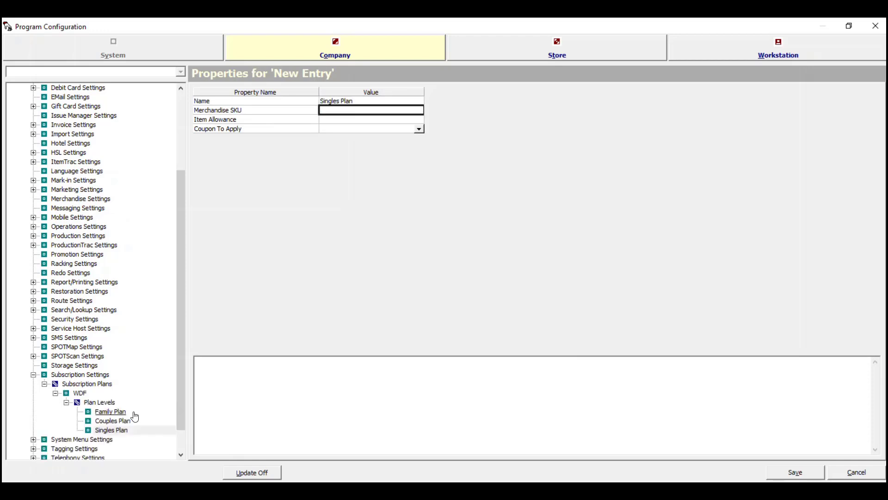
pyautogui.write('SIN')
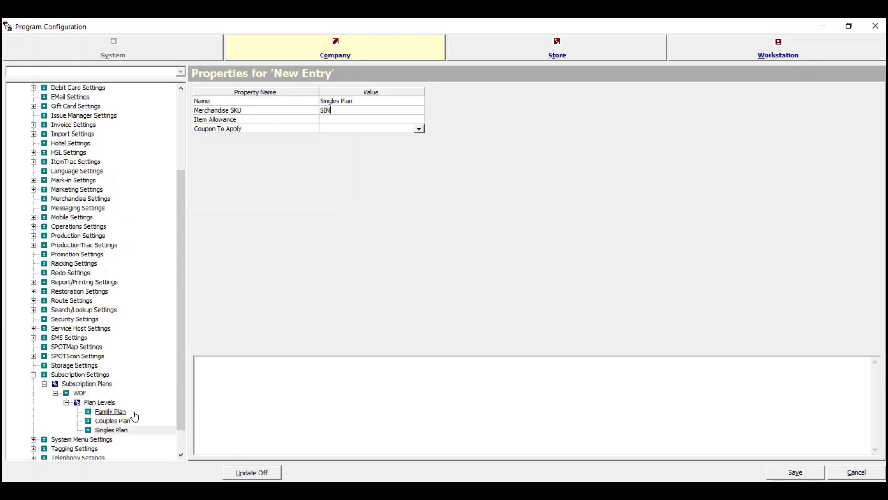
pyautogui.press('Return')
pyautogui.write('30')
pyautogui.press('Return')
pyautogui.press('Down')
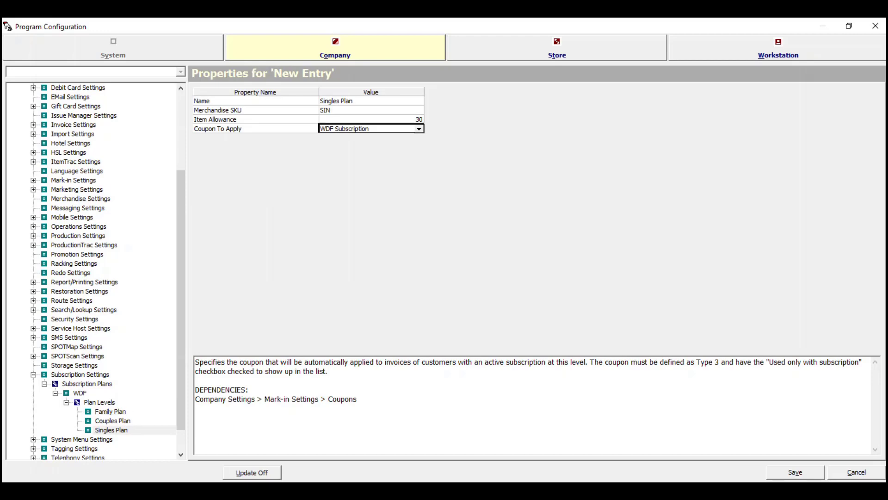
# - Apply the plan level changes at company level and save the configuration
pyautogui.click(244, 469)
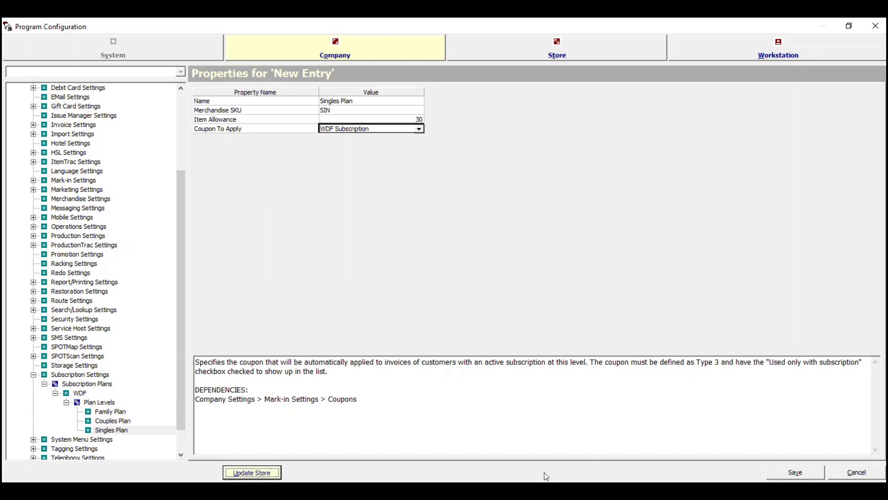
pyautogui.click(273, 475)
pyautogui.click(796, 477)
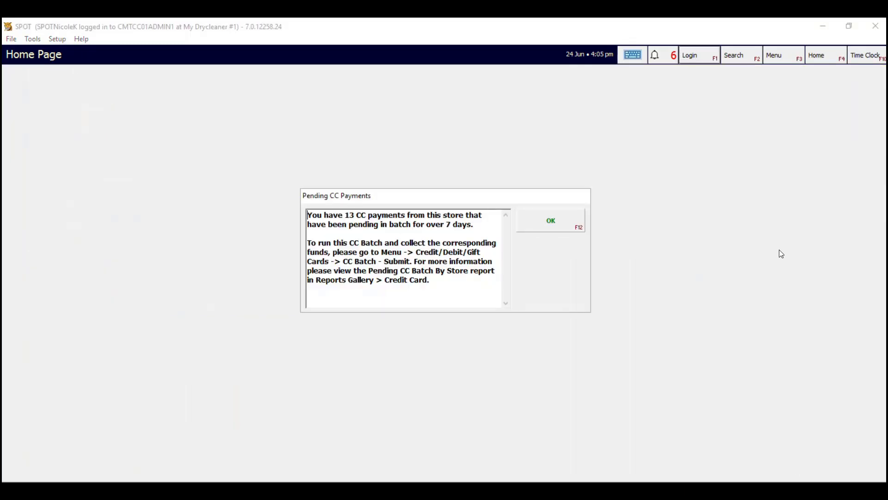
# - Start a merchandise sale with the PIN for the customer found by searching TEST
pyautogui.click(553, 230)
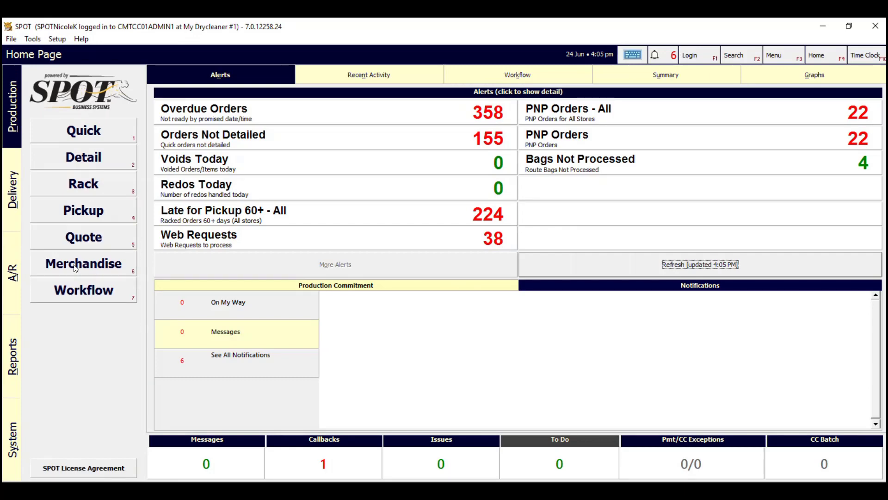
pyautogui.click(94, 265)
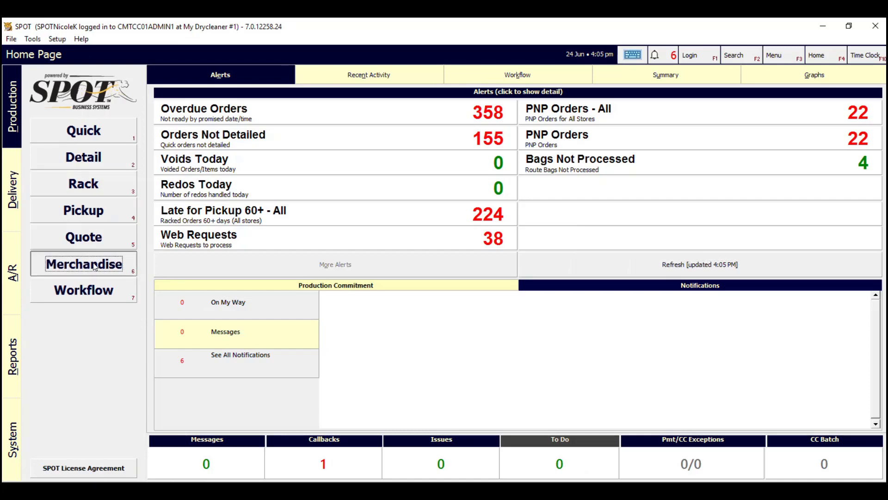
pyautogui.write('********')
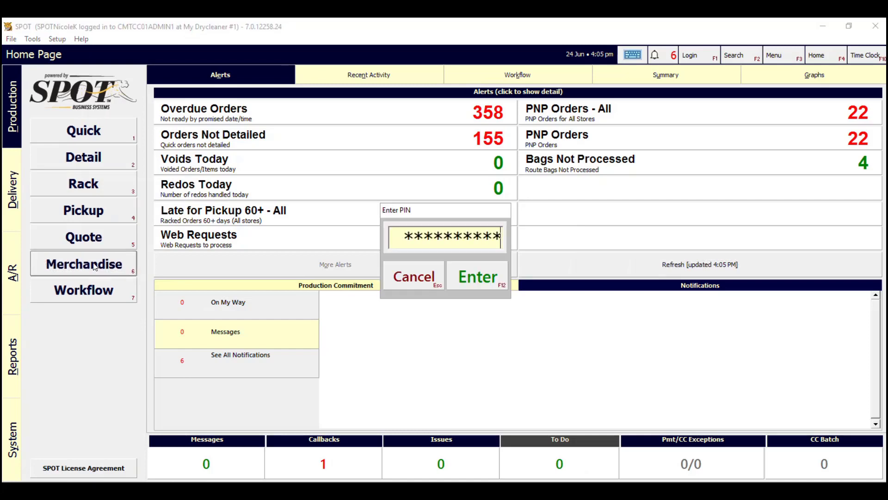
pyautogui.press('Return')
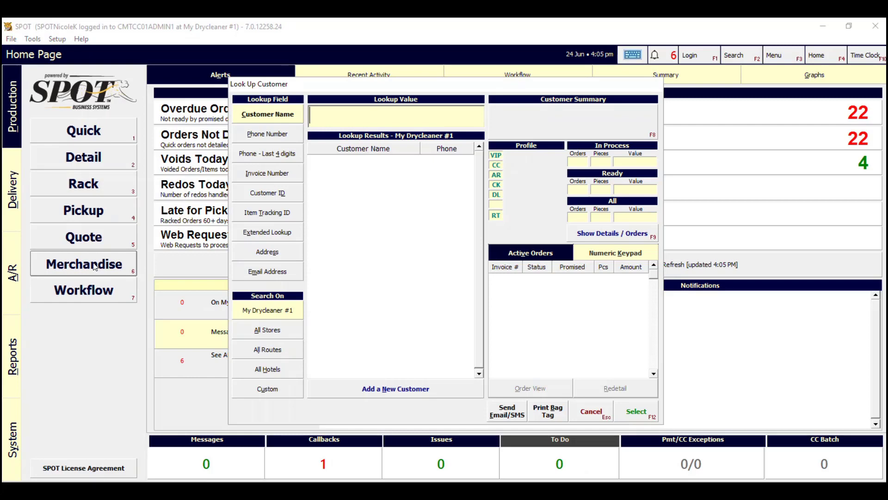
pyautogui.write('TEST')
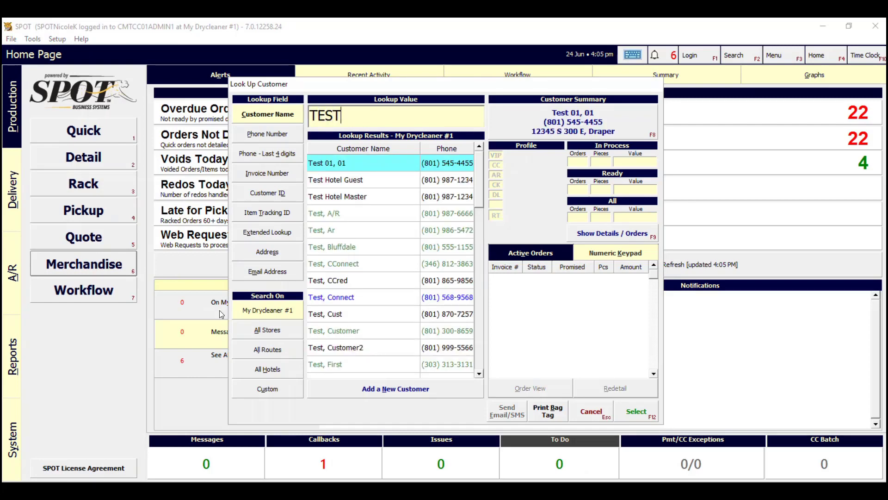
pyautogui.click(360, 346)
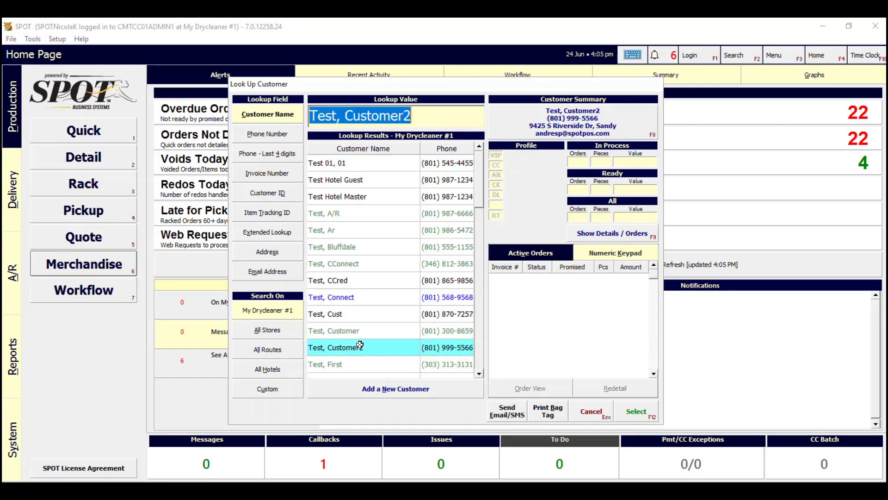
pyautogui.doubleClick(360, 346)
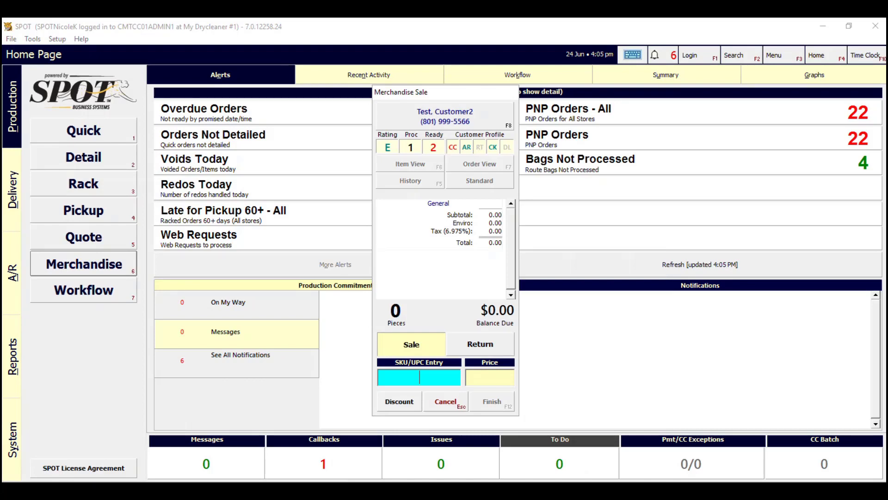
# - Add the Family Plan WDF item (SKU FAM) at $149.00 and finish the sale
pyautogui.write('FAM')
pyautogui.press('Return')
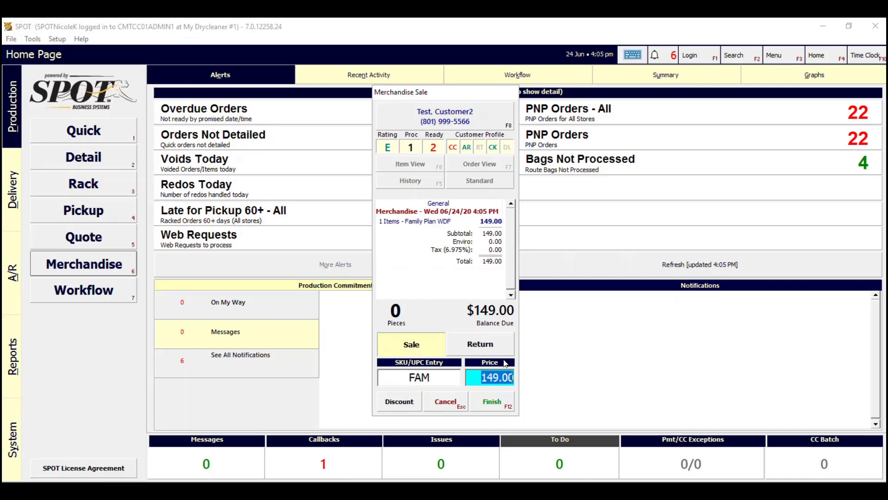
pyautogui.click(499, 401)
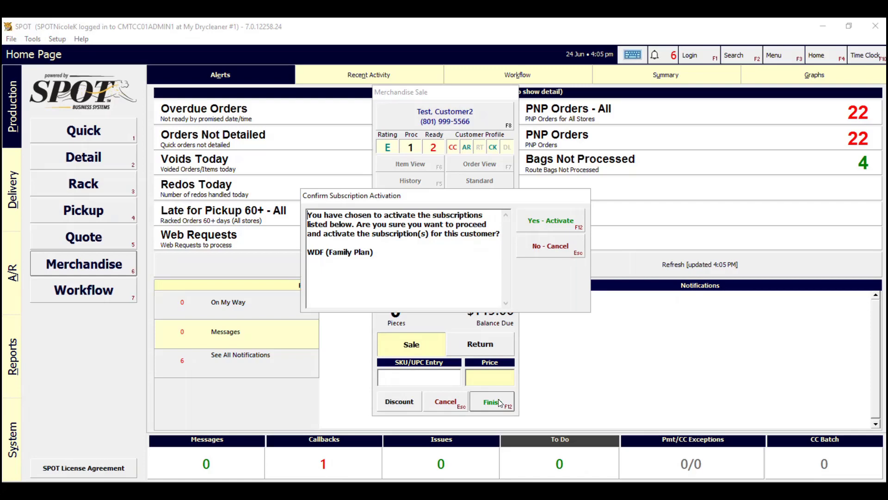
# - Activate the WDF Family Plan subscription and decline updating the expired credit card
pyautogui.click(566, 219)
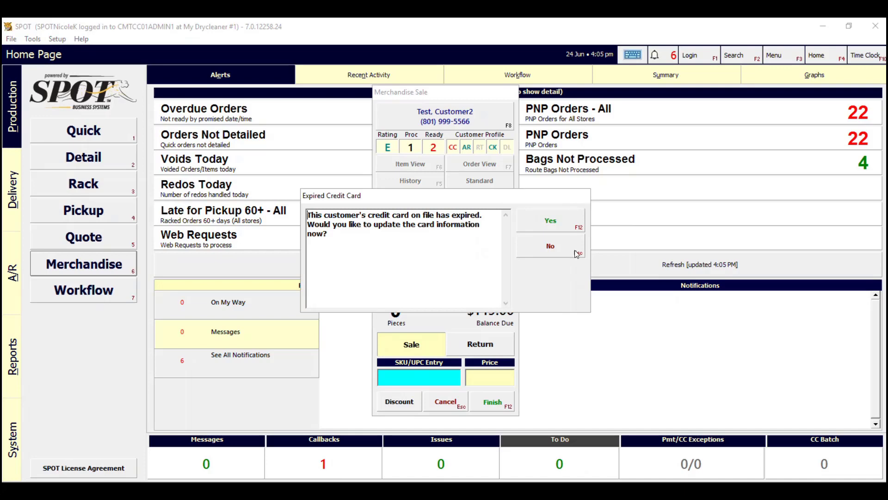
pyautogui.click(556, 248)
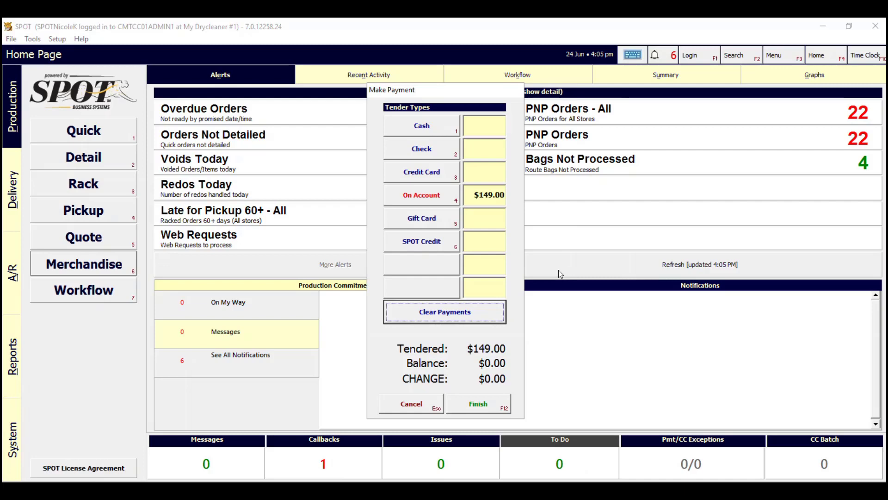
# - Replace the on-account payment with $150.00 cash, finish, and dismiss the $1.00 change notice
pyautogui.click(477, 310)
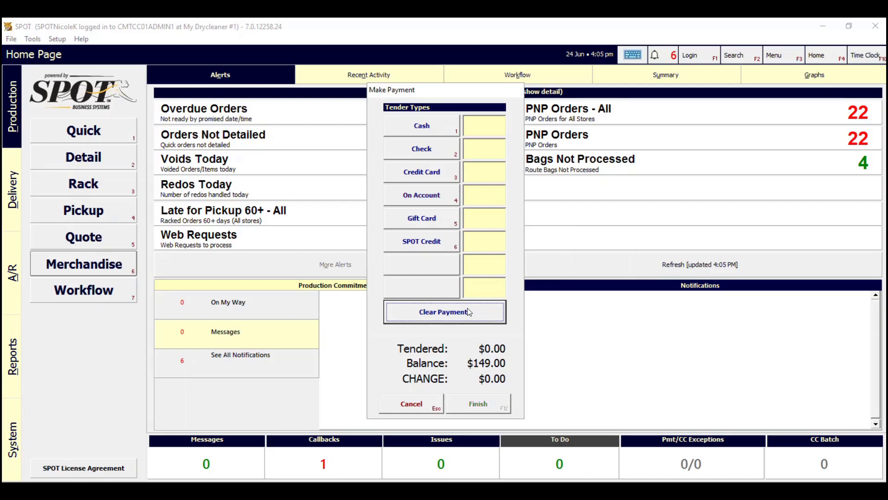
pyautogui.click(435, 128)
pyautogui.write('15000')
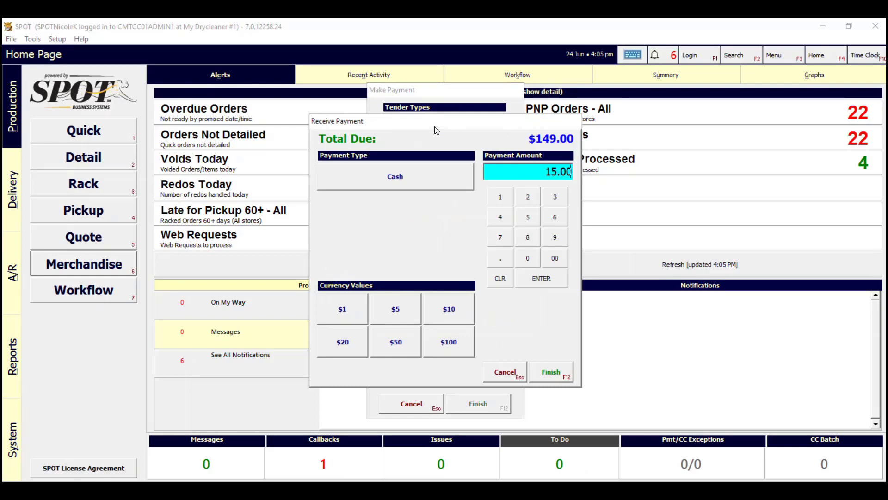
pyautogui.press('Return')
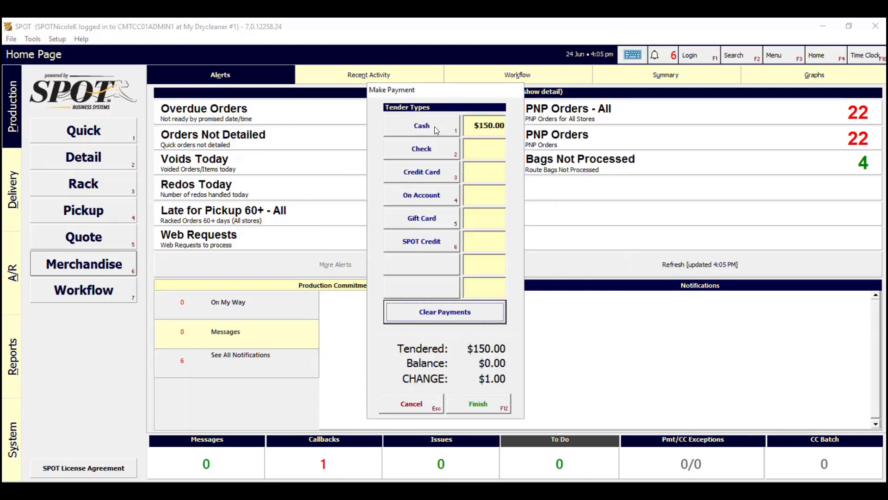
pyautogui.click(468, 402)
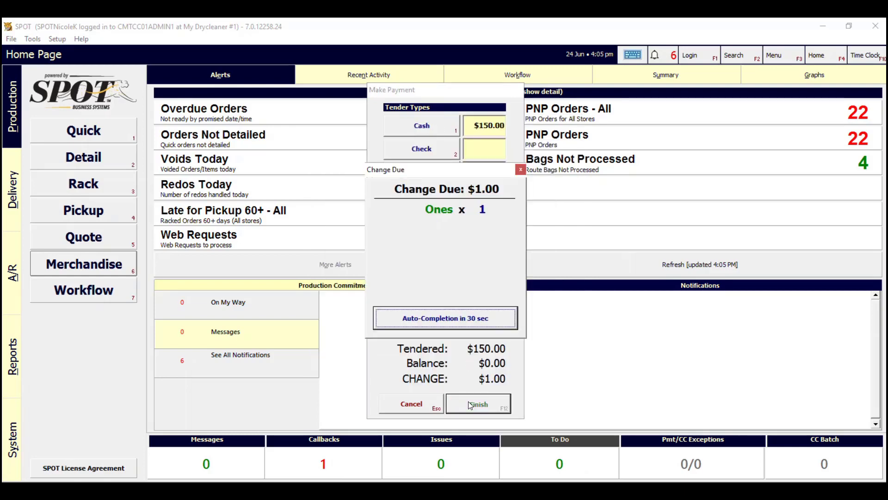
pyautogui.click(473, 312)
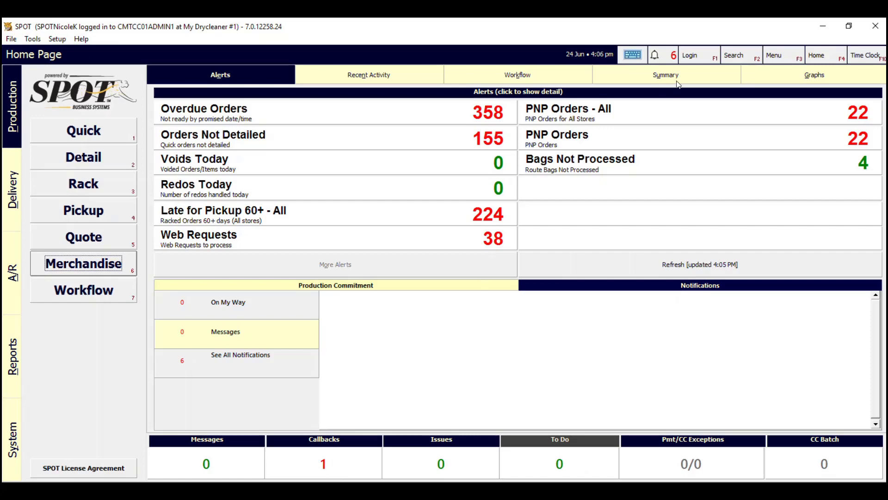
# - Open the test customer's record via Search and view its active WDF subscription
pyautogui.click(733, 57)
pyautogui.write('*********')
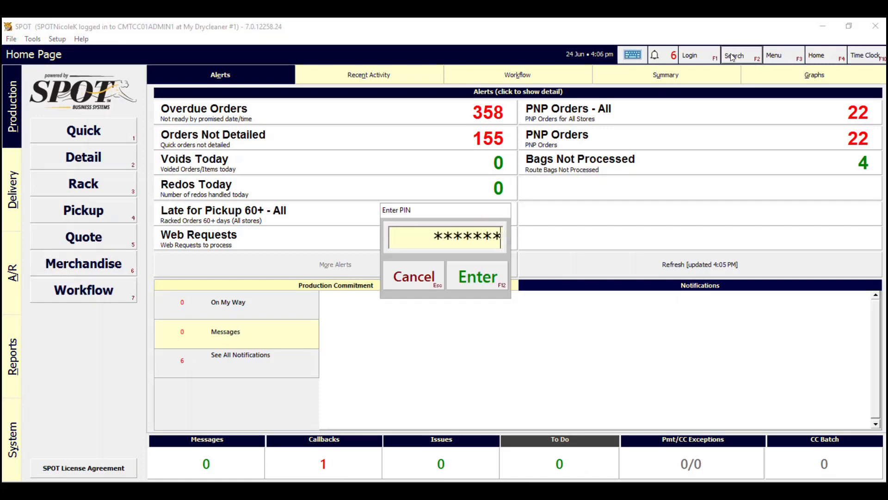
pyautogui.press('Return')
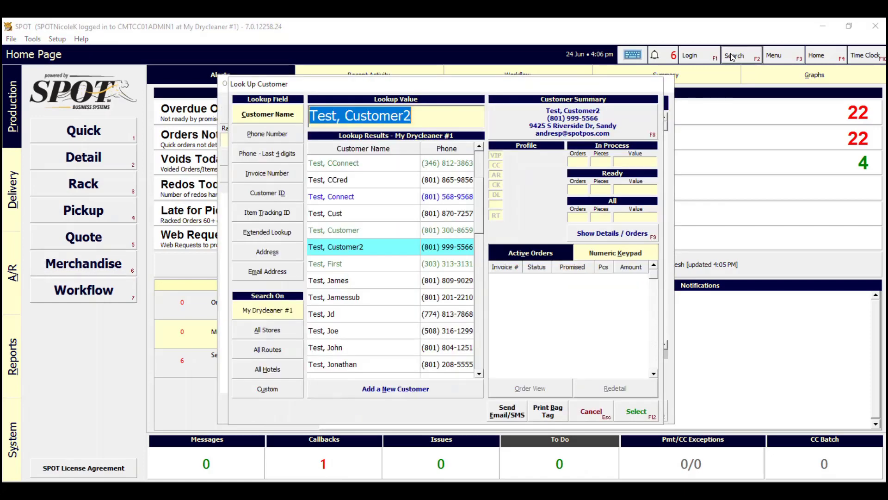
pyautogui.click(609, 113)
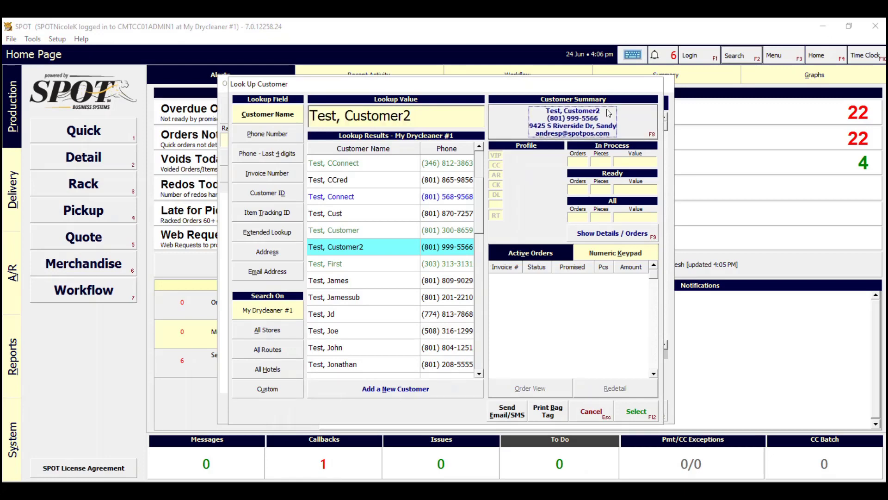
pyautogui.click(286, 99)
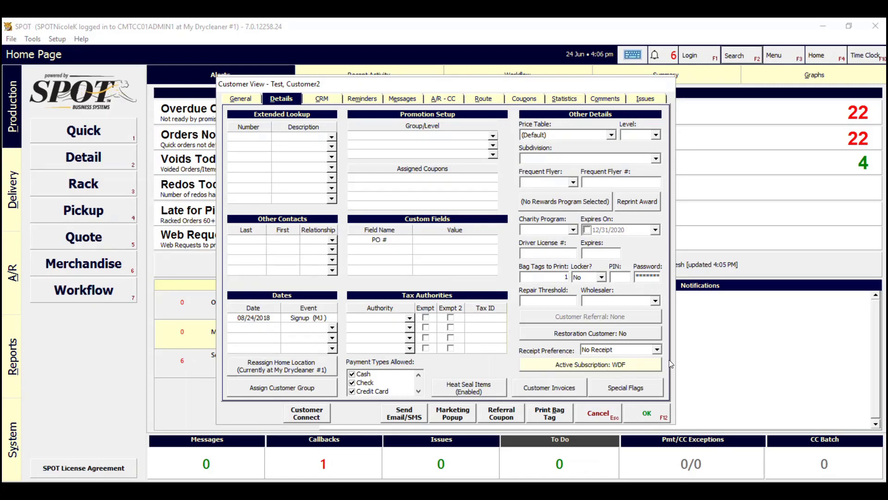
pyautogui.click(638, 368)
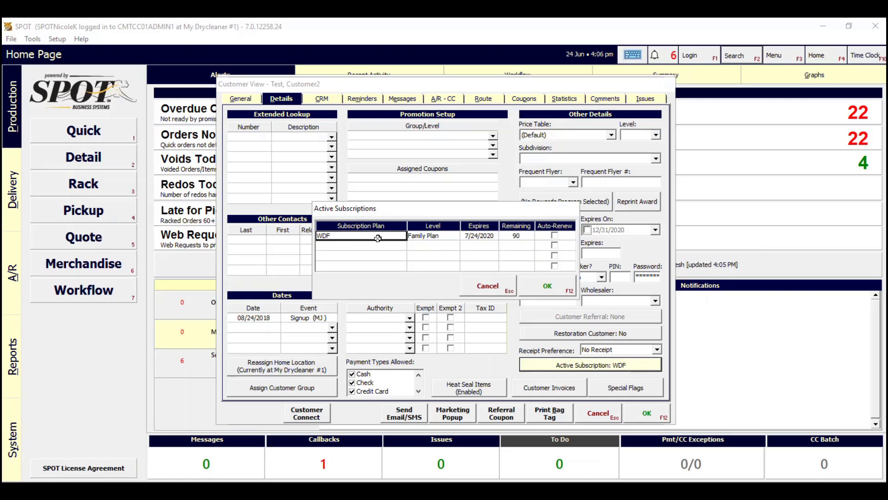
# - Check the Family Plan level, 7/24/2020 expiry and 90 remaining, then close without saving
pyautogui.click(424, 237)
pyautogui.click(481, 237)
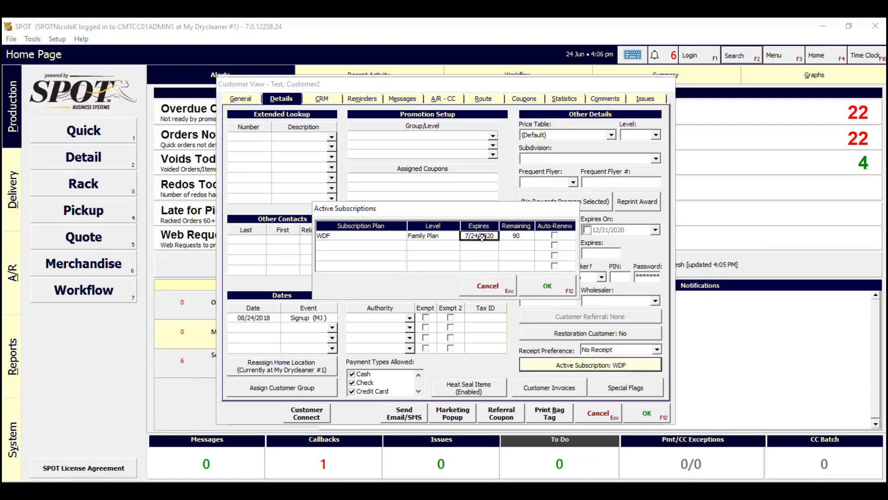
pyautogui.click(522, 239)
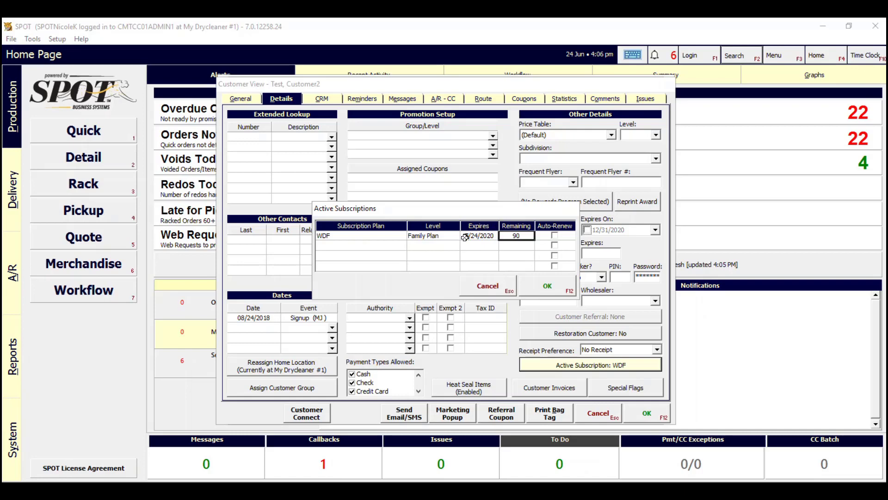
pyautogui.click(552, 287)
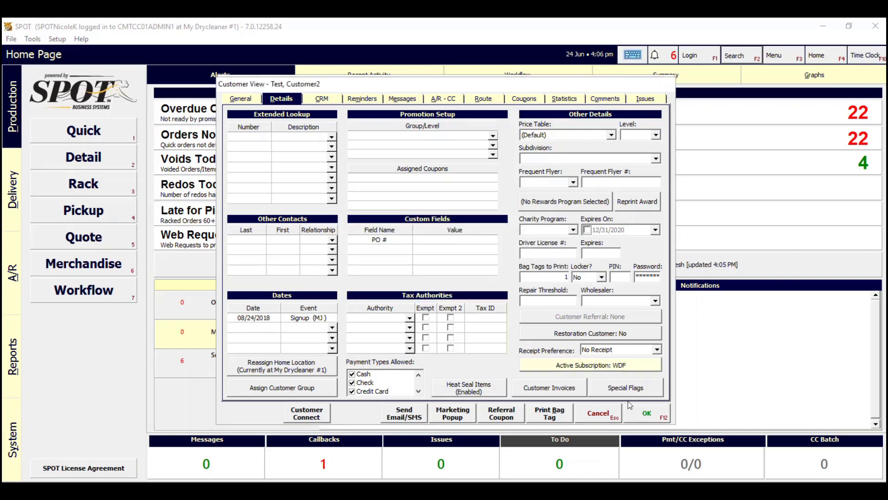
pyautogui.click(608, 417)
pyautogui.click(560, 227)
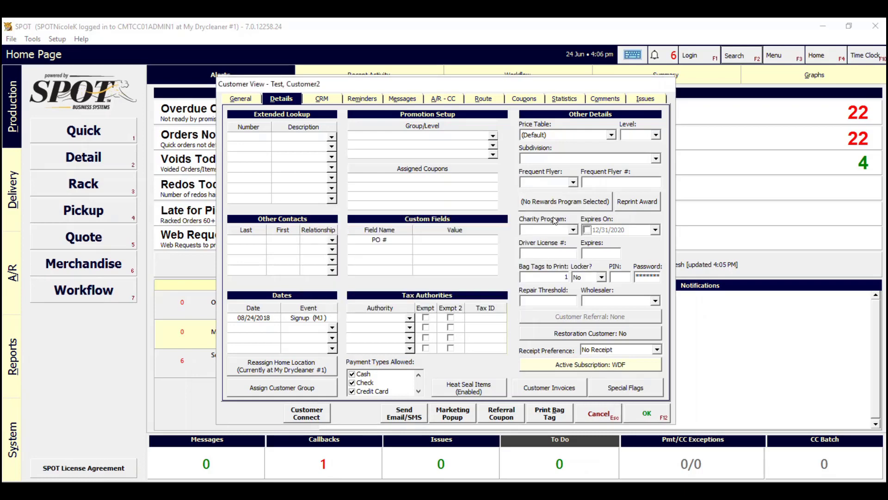
pyautogui.click(587, 410)
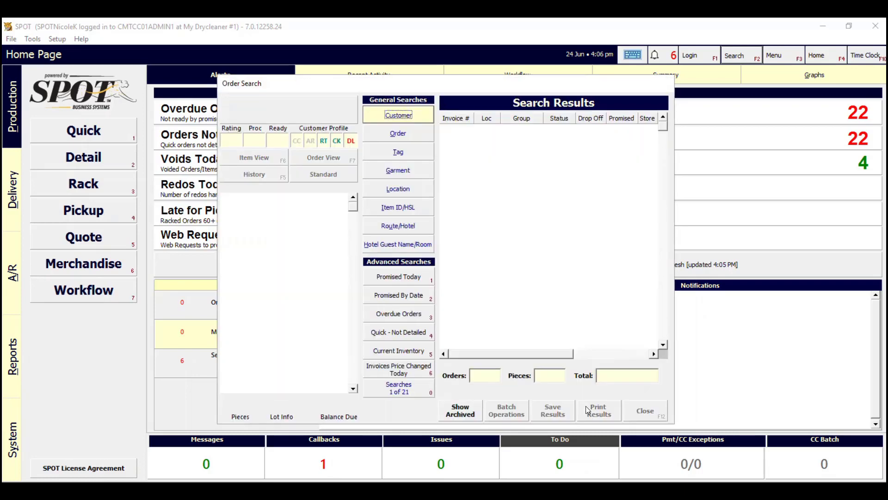
# - Start a new detail order for the test customer after entering the employee PIN
pyautogui.click(630, 411)
pyautogui.click(87, 159)
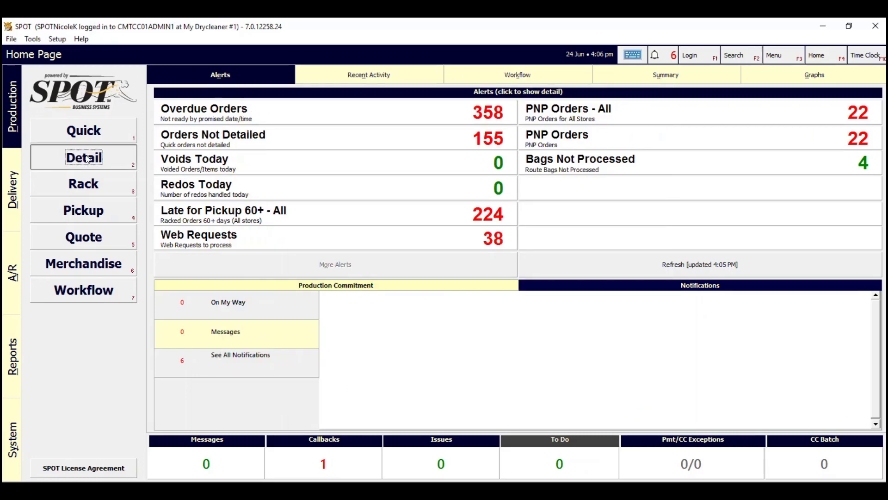
pyautogui.write('12345678')
pyautogui.press('Return')
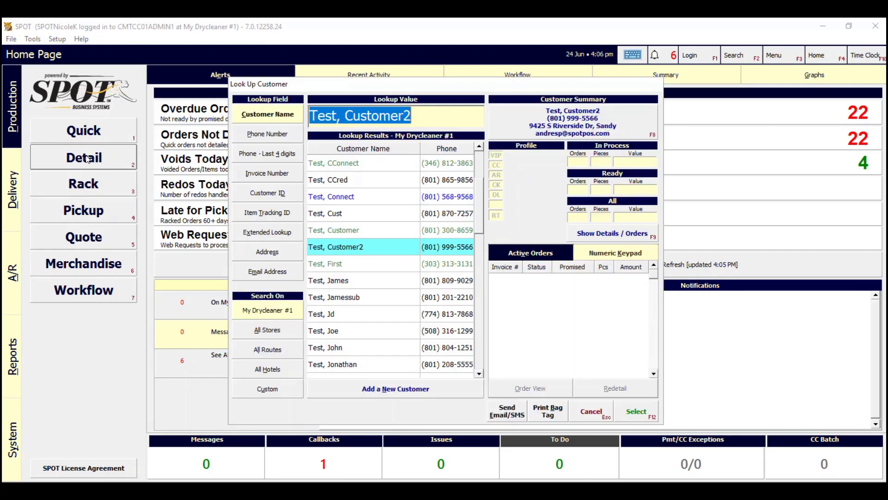
pyautogui.press('Return')
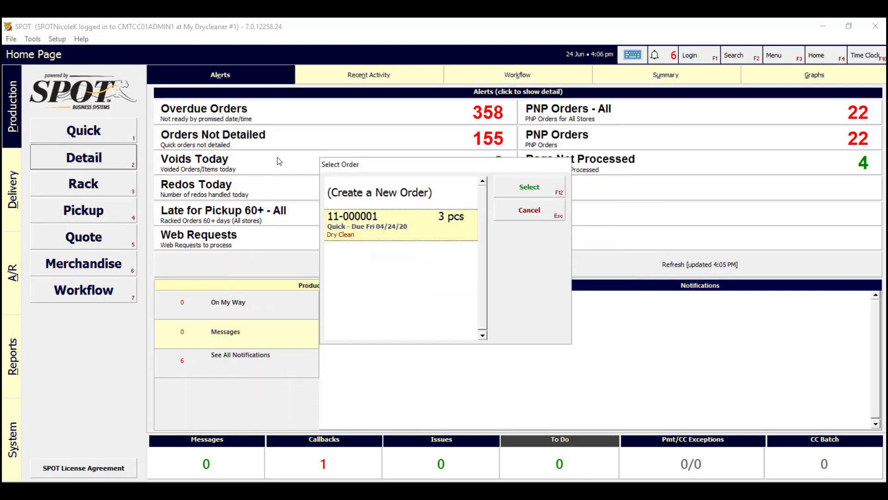
pyautogui.click(381, 190)
pyautogui.click(532, 187)
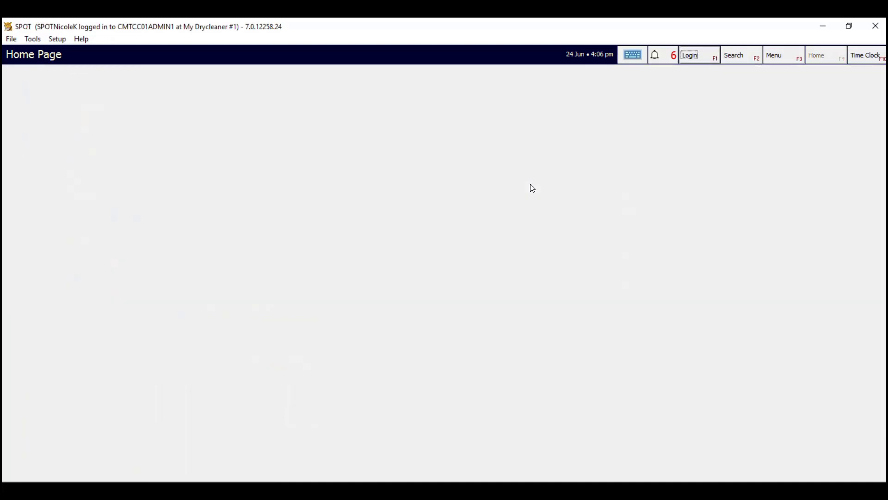
# - Add the WDF Per Pound Subscription item from the WDF department and select its line
pyautogui.click(620, 263)
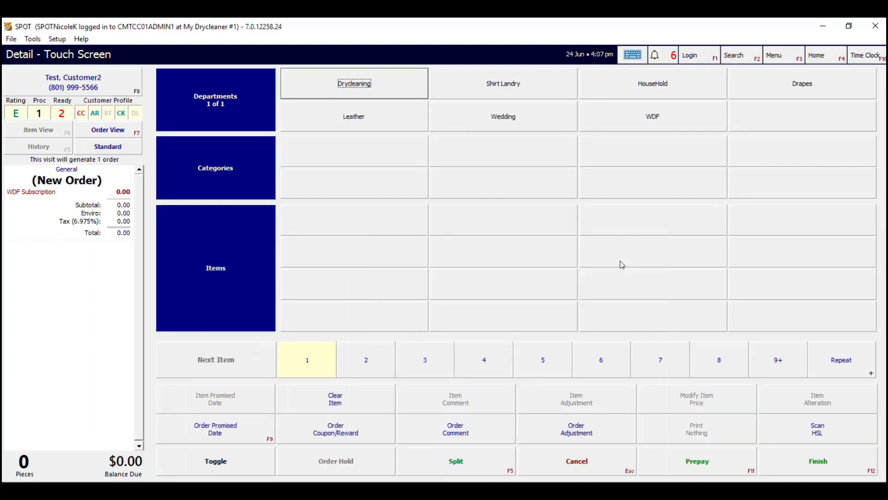
pyautogui.click(653, 117)
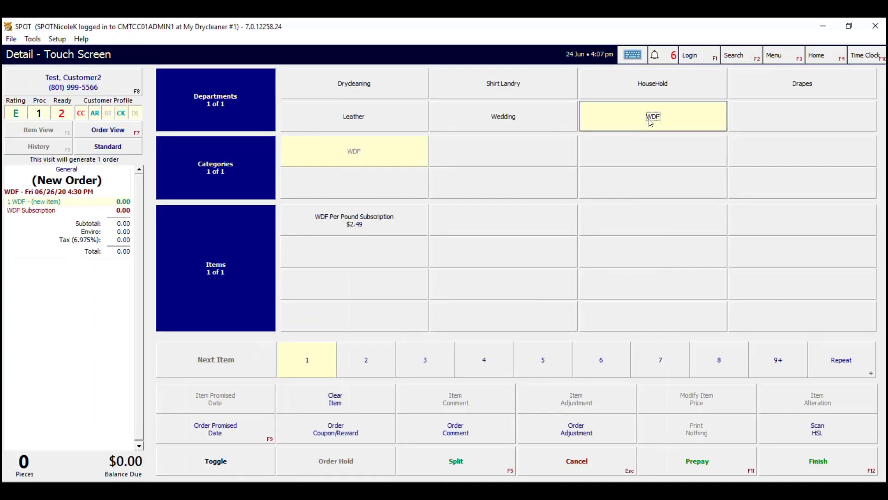
pyautogui.click(335, 226)
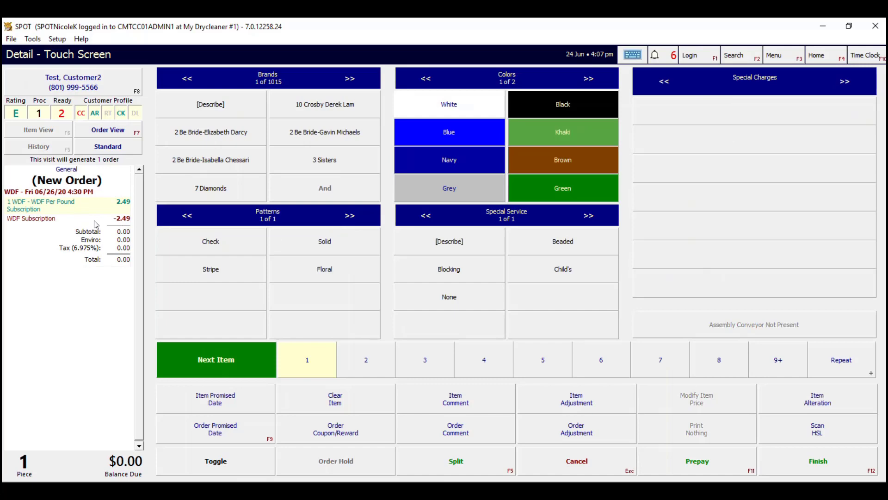
pyautogui.click(29, 213)
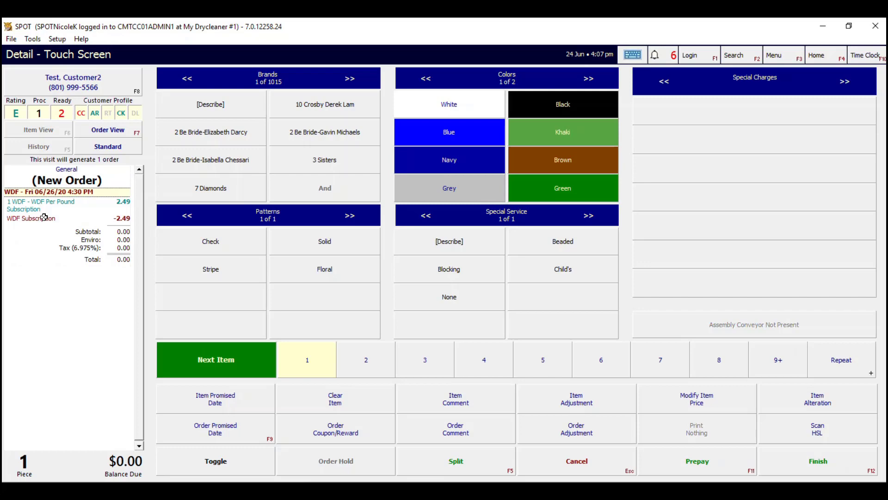
# - Change the WDF item quantity to 30, then 100, and finally 15 pounds
pyautogui.click(773, 357)
pyautogui.write('30')
pyautogui.press('Return')
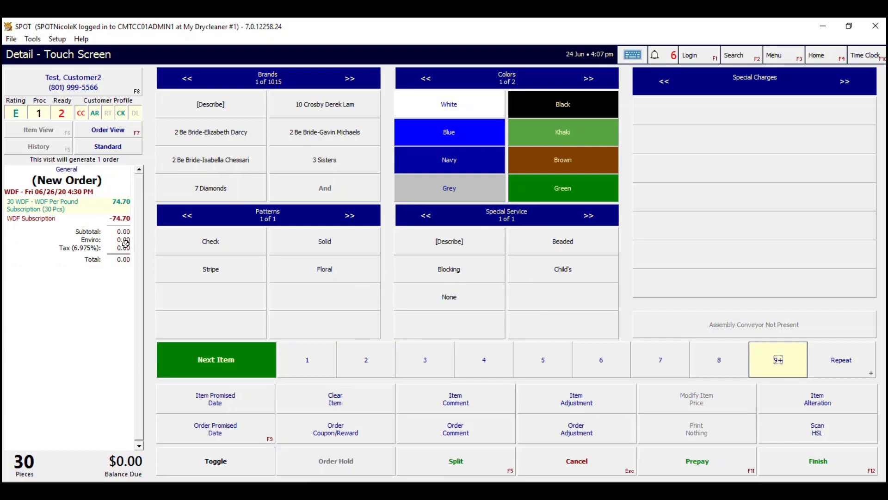
pyautogui.click(772, 361)
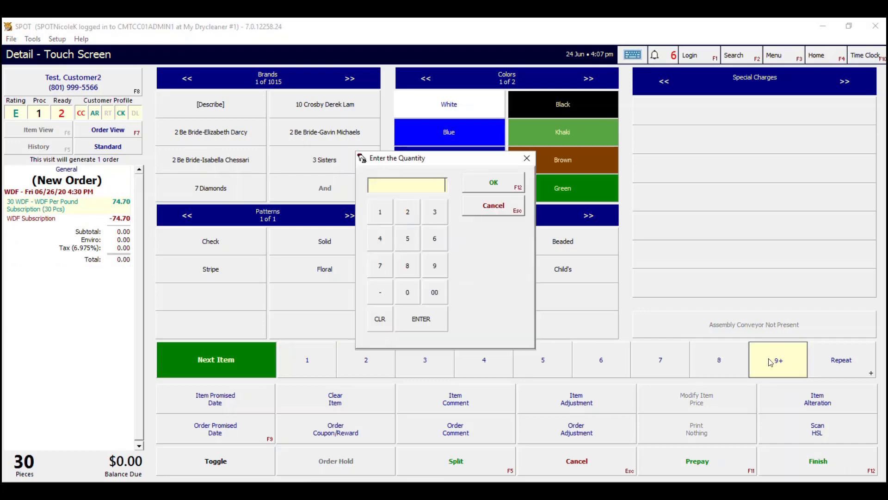
pyautogui.write('100')
pyautogui.press('Return')
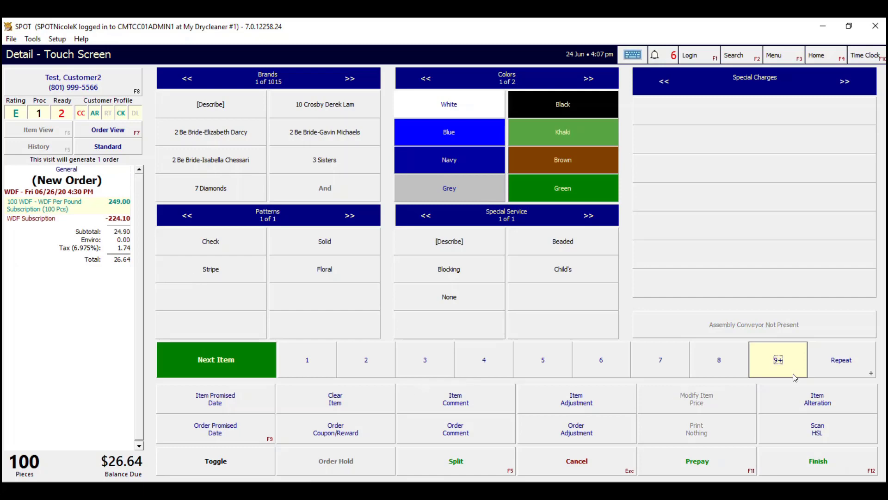
pyautogui.click(781, 365)
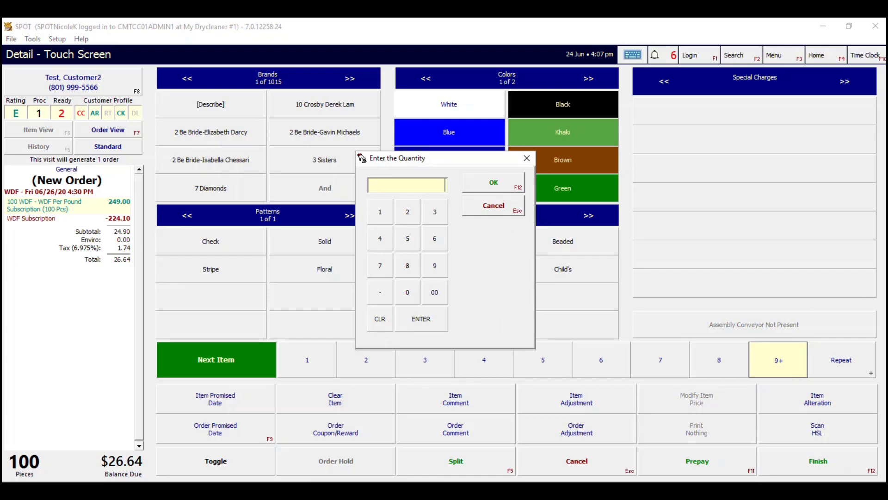
pyautogui.write('15')
pyautogui.press('Return')
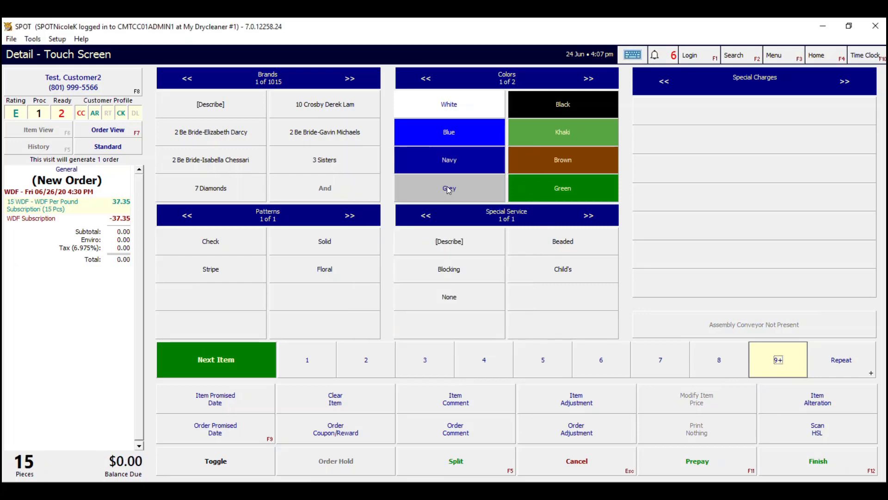
# - Finish the WDF order, declining pickup, and bring up the customer's detailed account
pyautogui.click(818, 469)
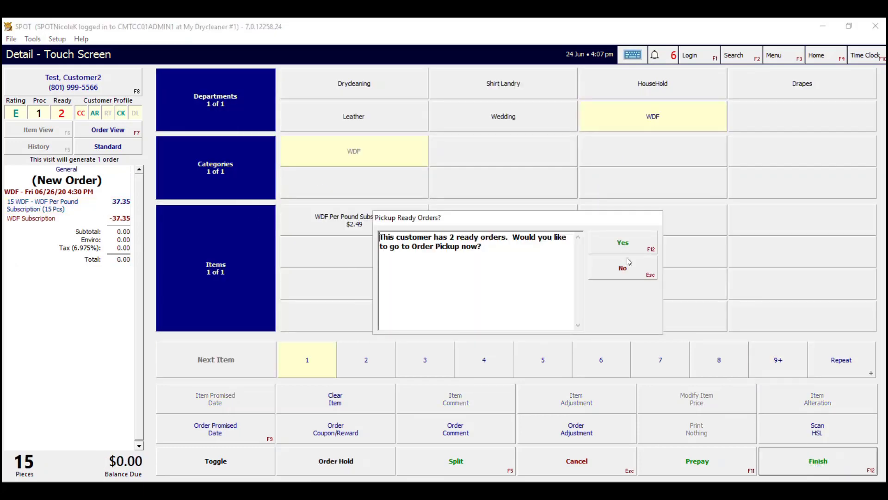
pyautogui.click(632, 272)
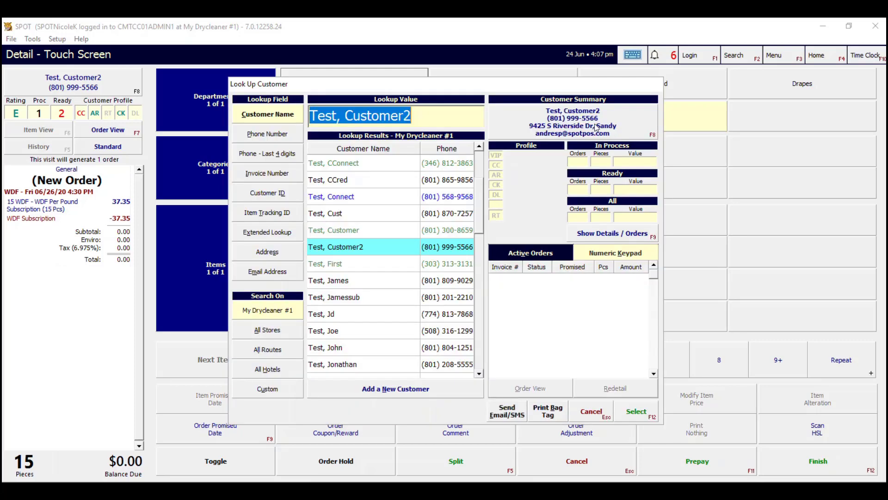
pyautogui.click(596, 126)
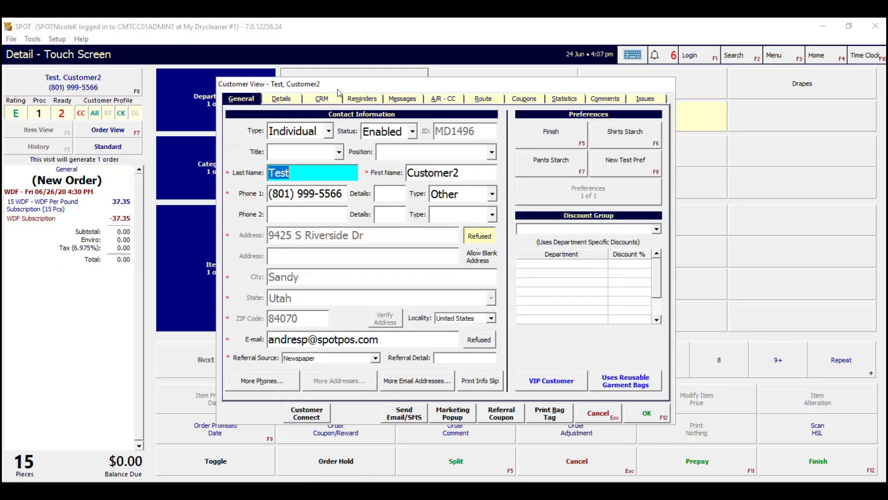
pyautogui.click(287, 104)
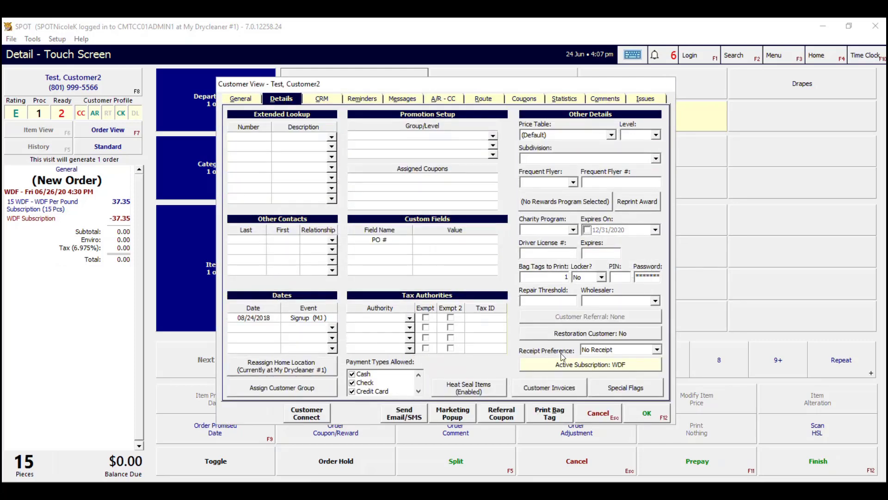
# - Review the active WDF subscription's 75 remaining pounds and its expiry date
pyautogui.click(574, 367)
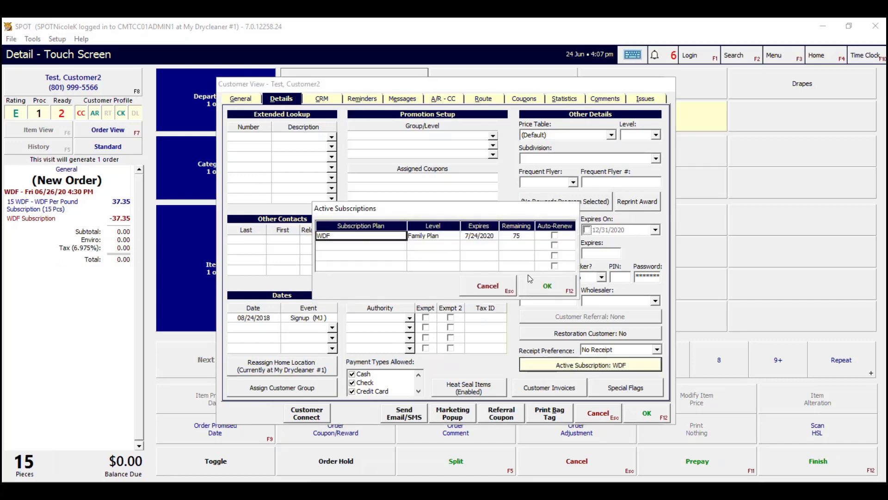
pyautogui.click(517, 236)
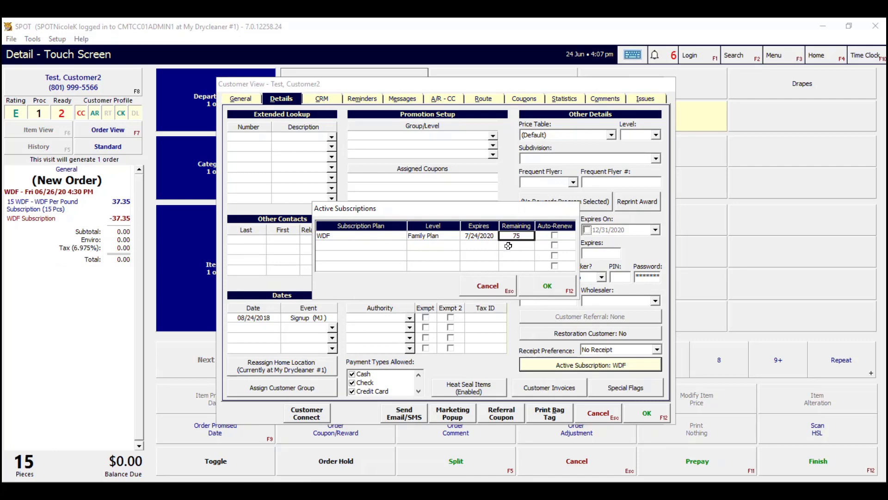
pyautogui.click(478, 235)
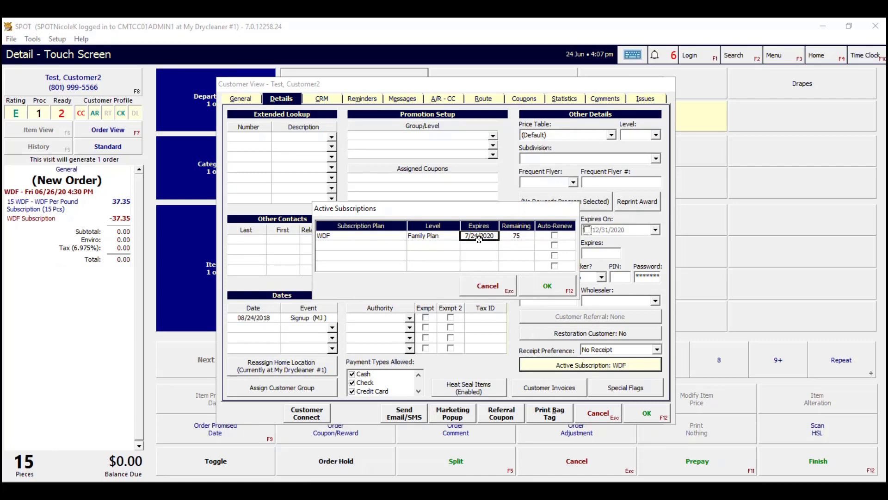
pyautogui.click(521, 237)
# - Close the subscription and customer record without saving and return to the Home Page
pyautogui.click(548, 286)
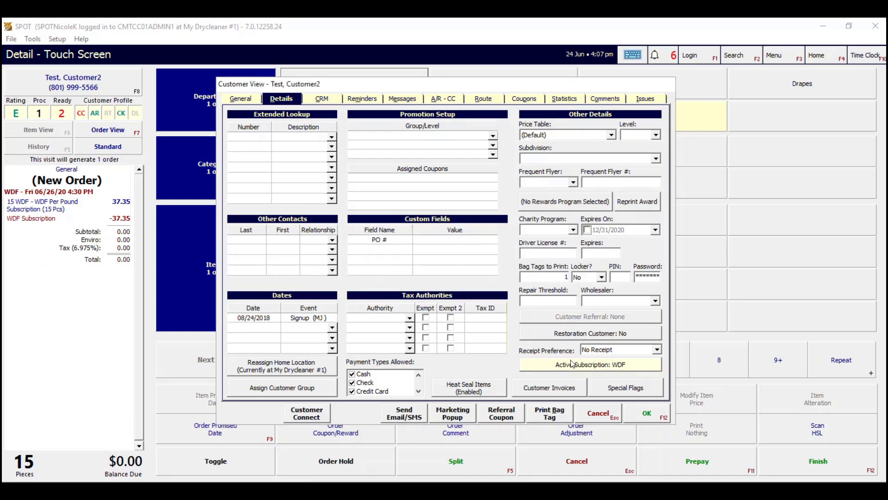
pyautogui.click(603, 415)
pyautogui.click(551, 228)
pyautogui.click(592, 412)
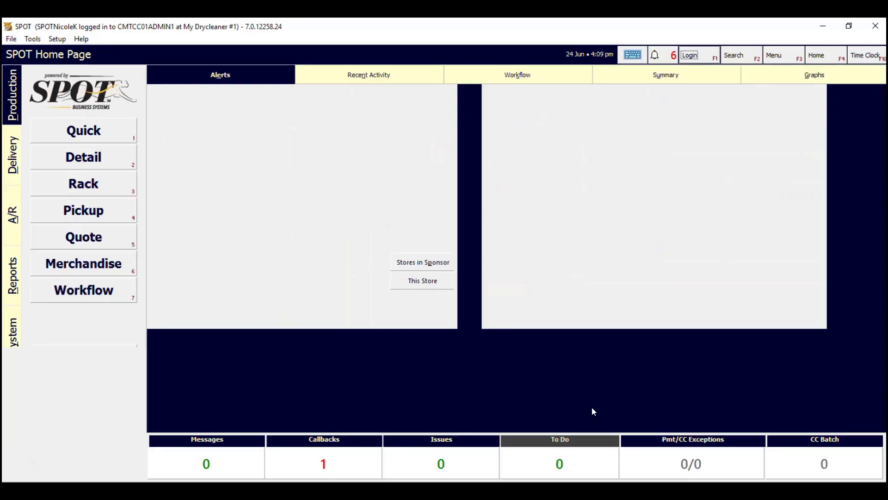